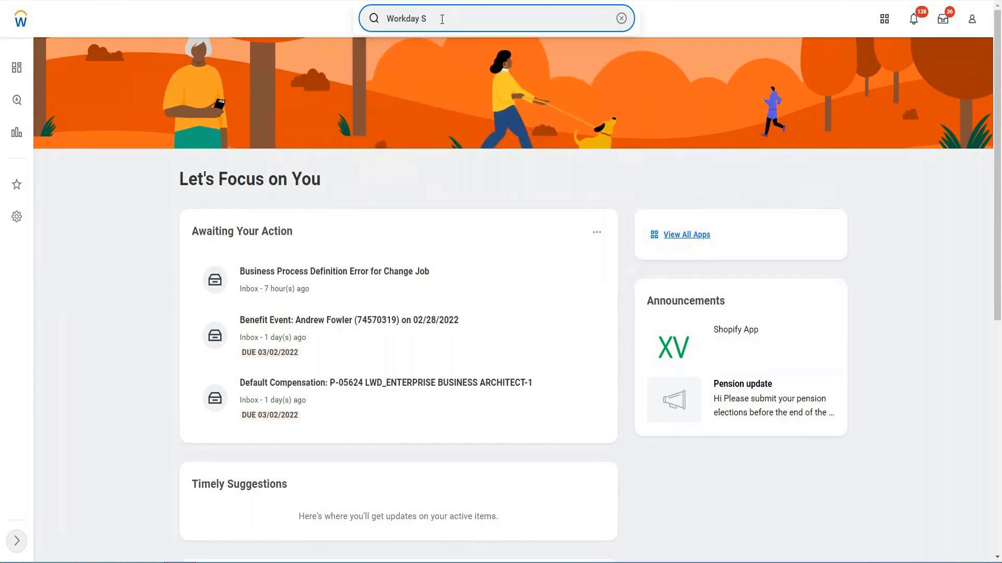
Search for the Workday Standard Reports report and open it
{"action": "type", "text": "tandard"}
{"action": "left_click", "coordinate": [441, 19]}
{"action": "key", "text": "BackSpace"}
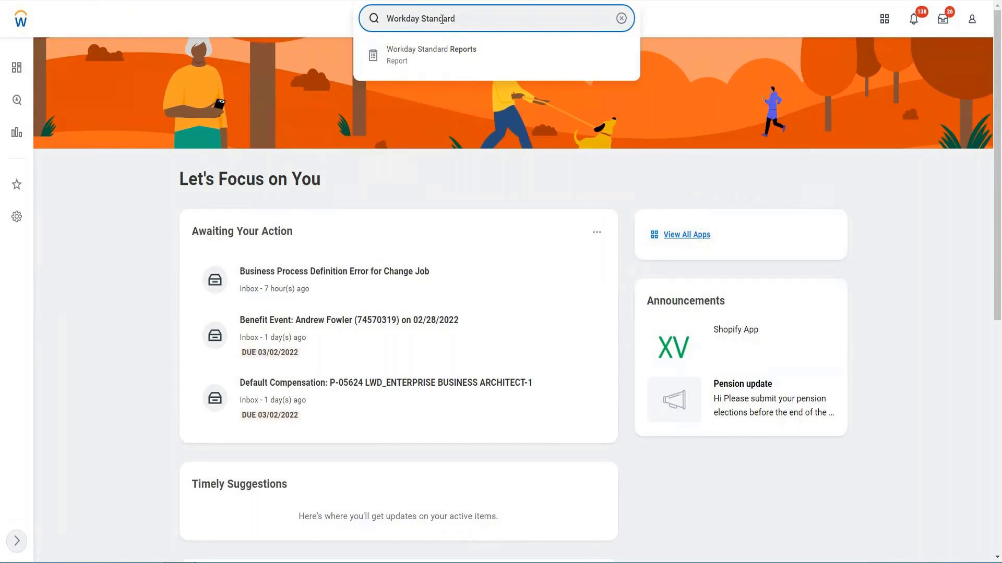
{"action": "key", "text": "Down"}
{"action": "left_click", "coordinate": [446, 61]}
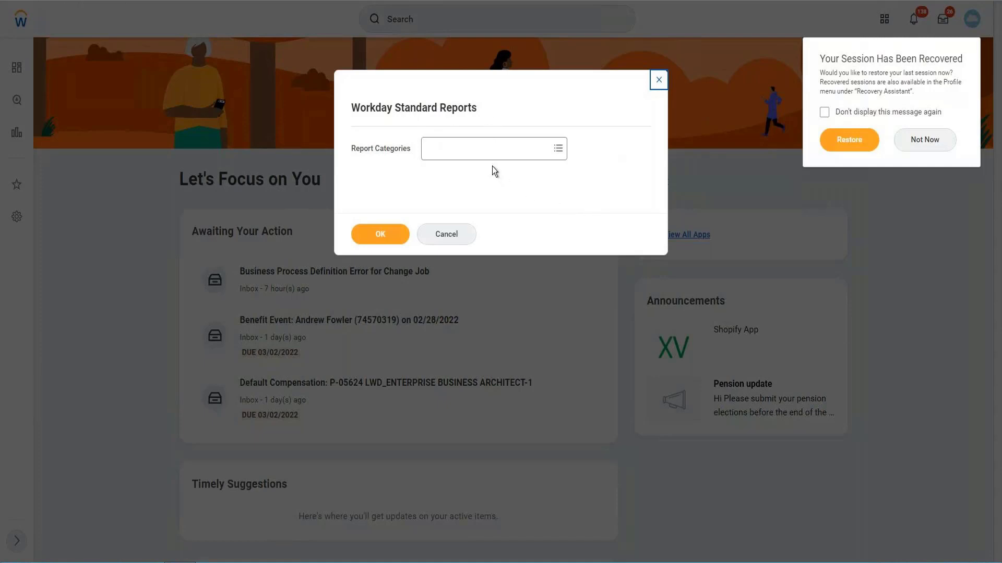
Run Workday Standard Reports for the report categories Worker Data and Worker Data History
{"action": "left_click", "coordinate": [466, 155]}
{"action": "type", "text": "Worker"}
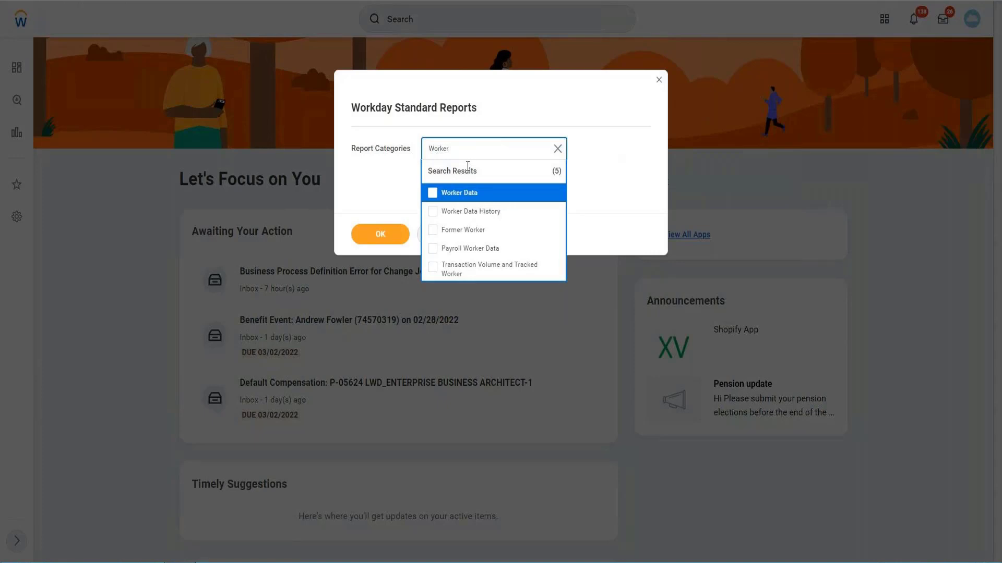
{"action": "left_click", "coordinate": [433, 194]}
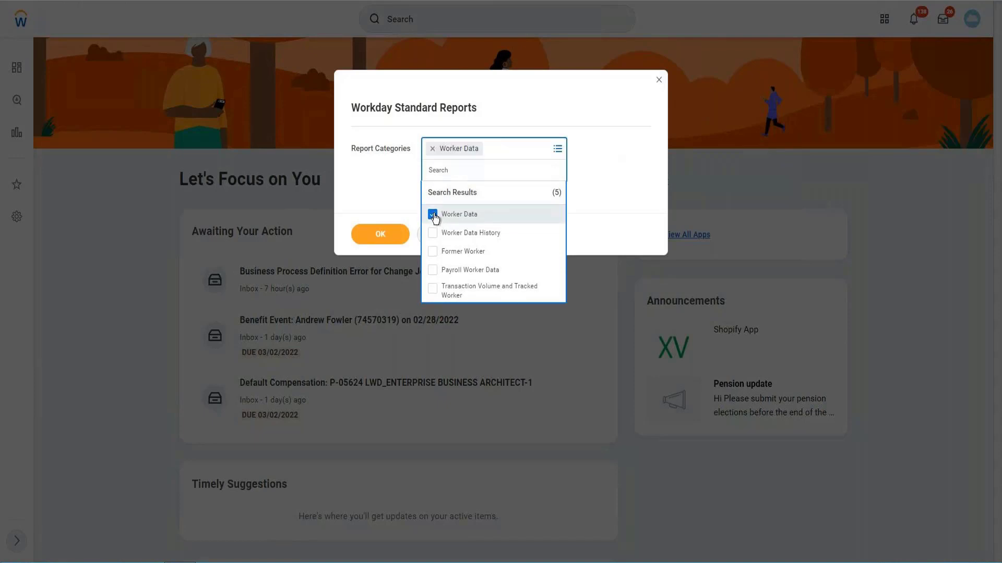
{"action": "left_click", "coordinate": [434, 214]}
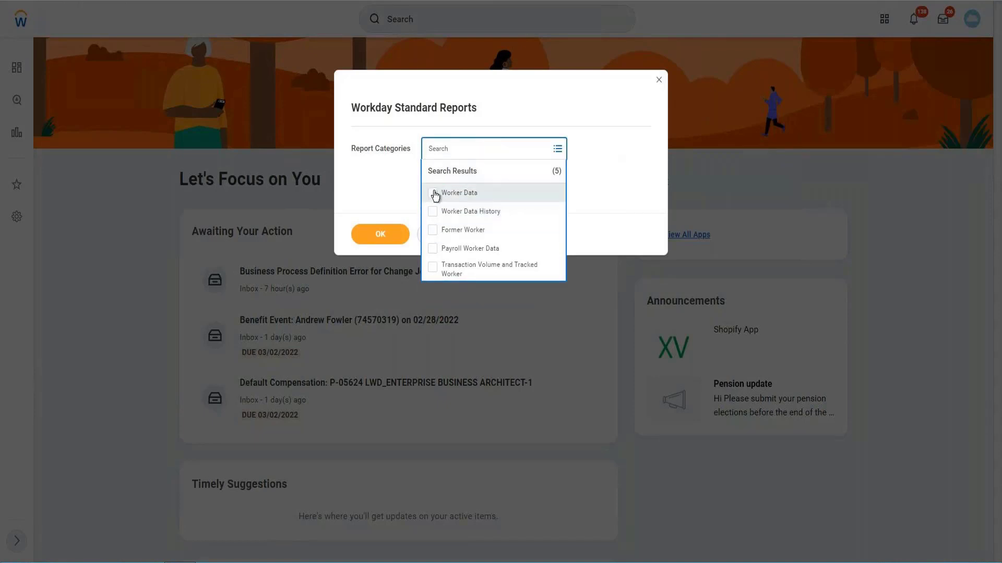
{"action": "left_click", "coordinate": [433, 192]}
{"action": "left_click", "coordinate": [435, 236]}
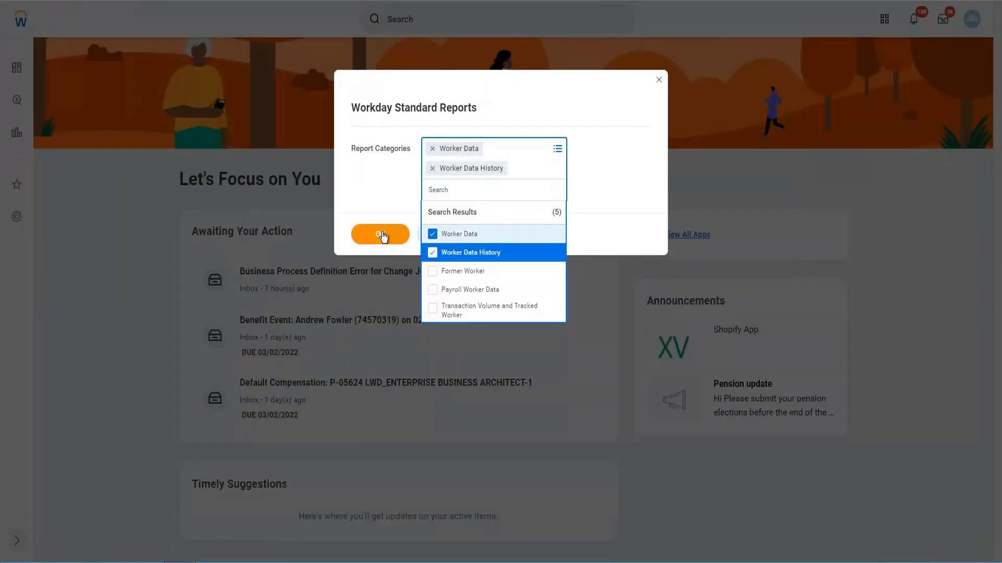
{"action": "left_click", "coordinate": [382, 236]}
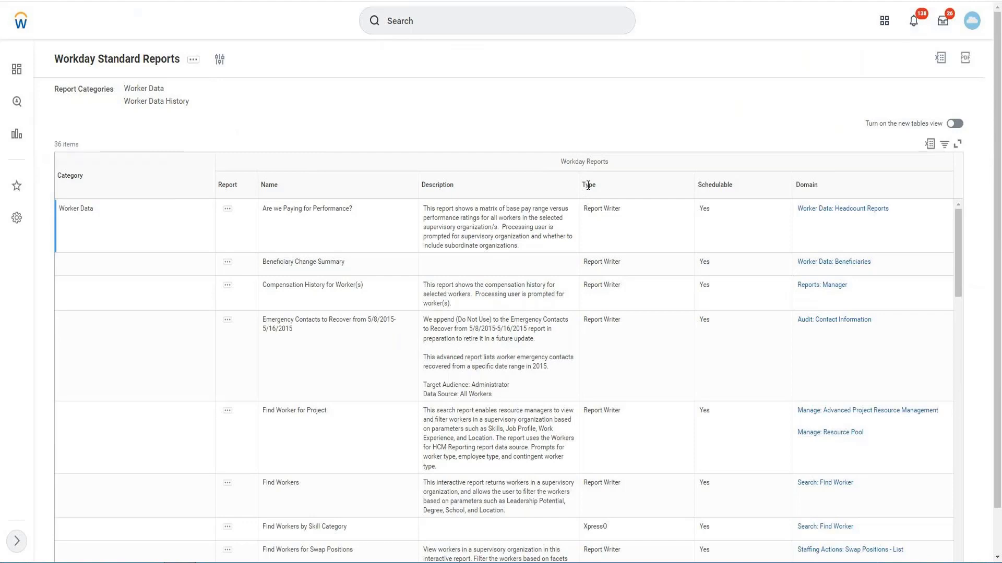
Examine the report types in the Type column and rerun the list with the same report categories
{"action": "left_click_drag", "start_coordinate": [585, 185], "coordinate": [597, 201]}
{"action": "triple_click", "coordinate": [601, 208]}
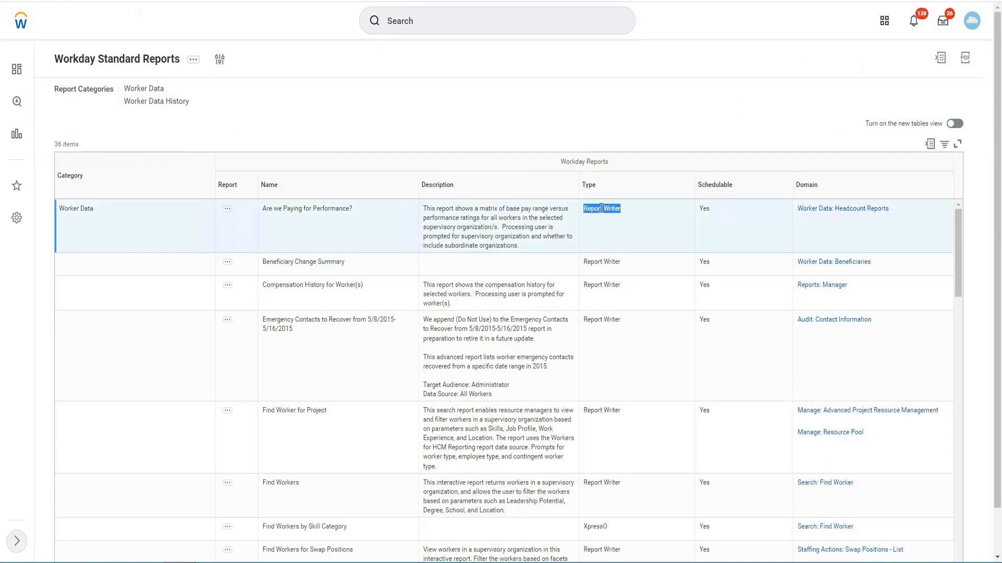
{"action": "left_click", "coordinate": [595, 528]}
{"action": "double_click", "coordinate": [595, 527]}
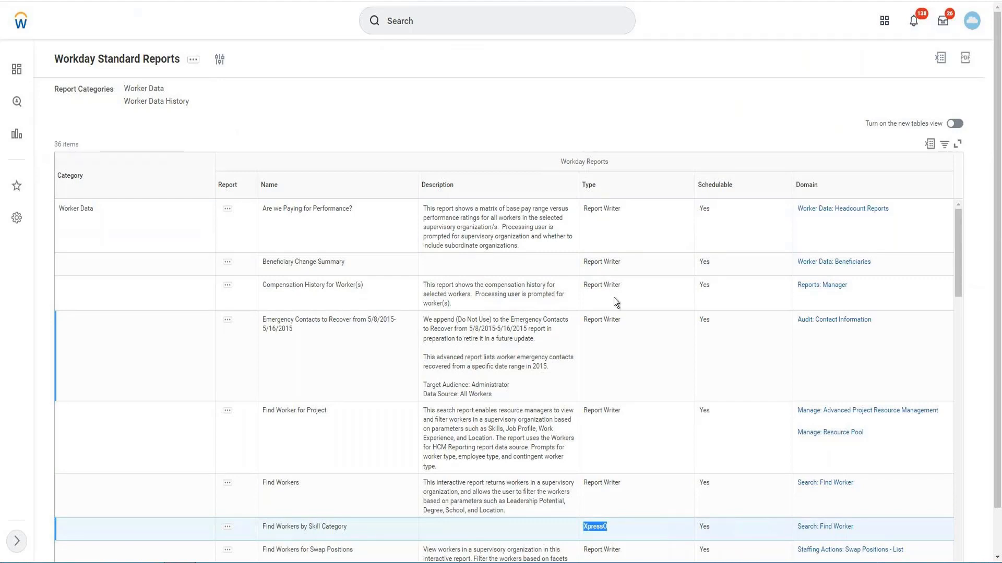
{"action": "left_click", "coordinate": [220, 61]}
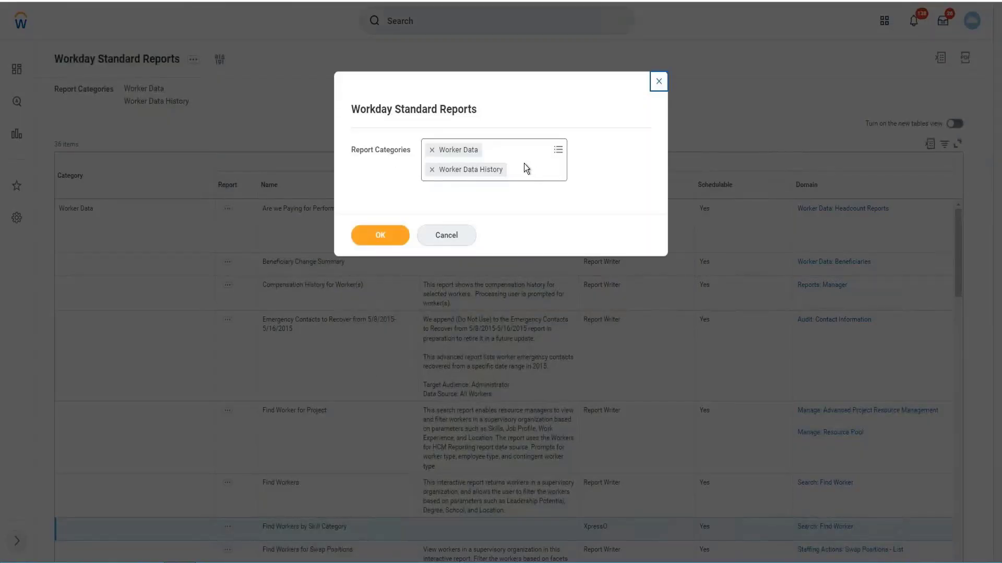
{"action": "left_click", "coordinate": [395, 236]}
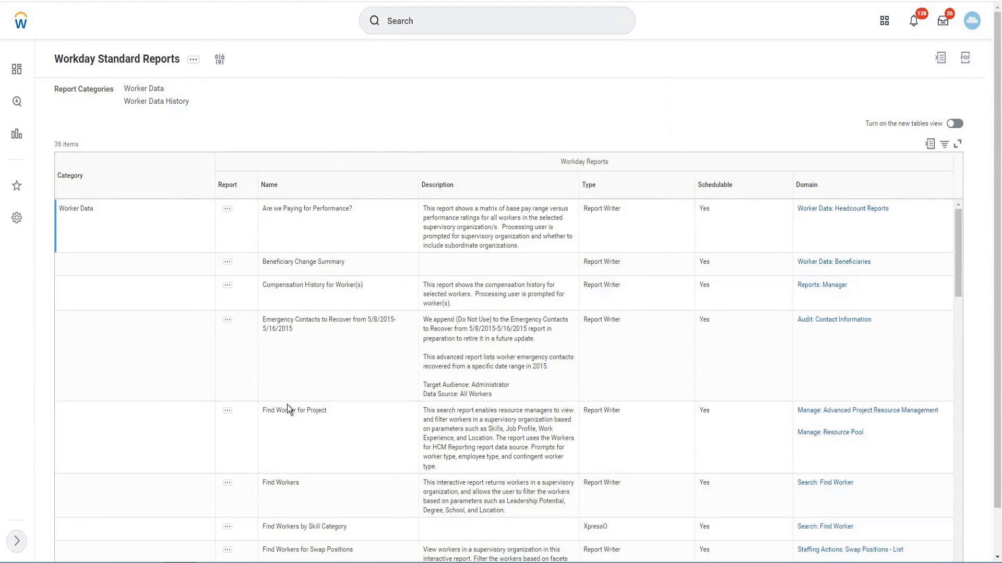
Copy the report name Find Workers from the list and duplicate the browser tab
{"action": "double_click", "coordinate": [287, 483]}
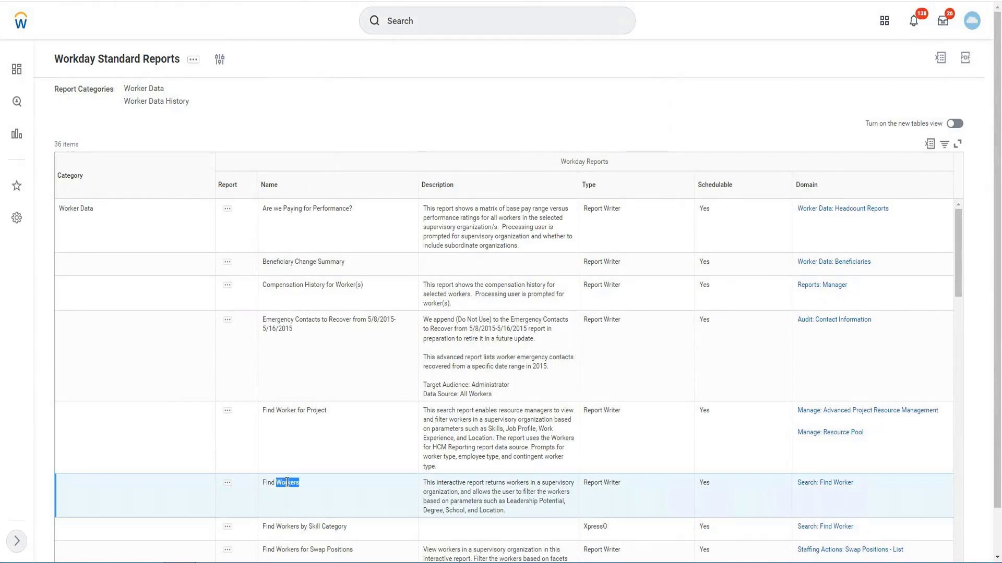
{"action": "triple_click", "coordinate": [287, 483]}
{"action": "key", "text": "ctrl+c"}
{"action": "right_click", "coordinate": [286, 482]}
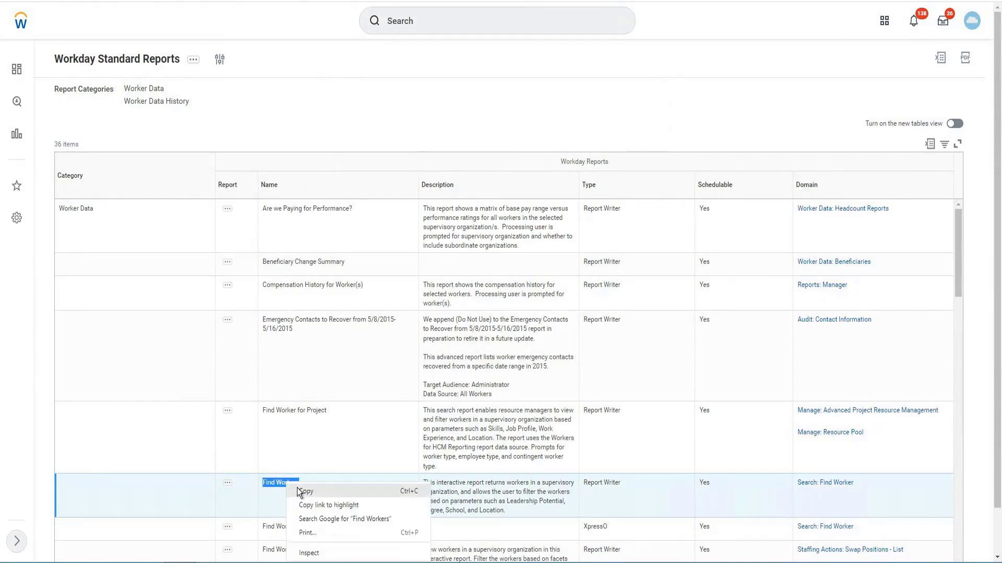
{"action": "left_click", "coordinate": [228, 0]}
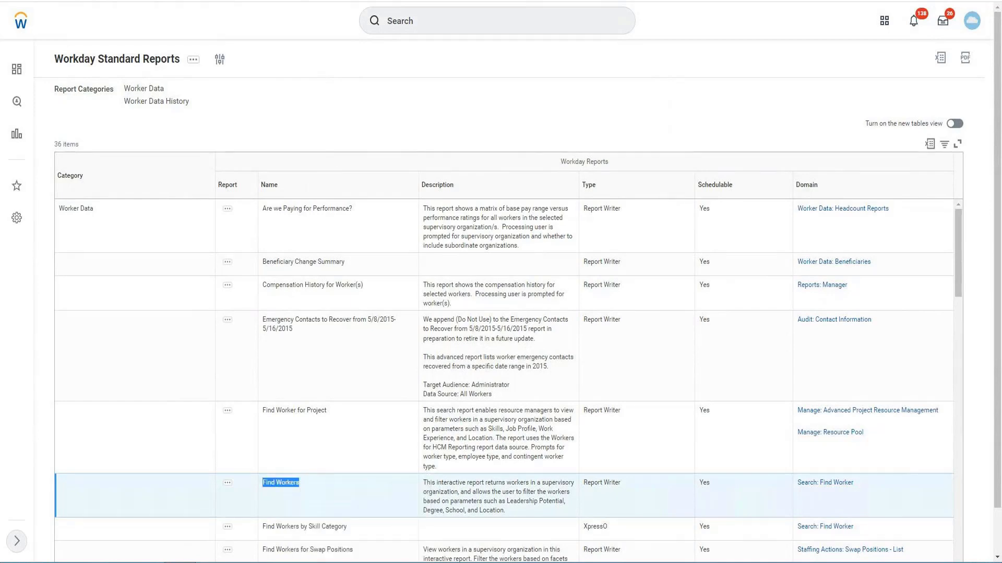
{"action": "right_click", "coordinate": [208, 1]}
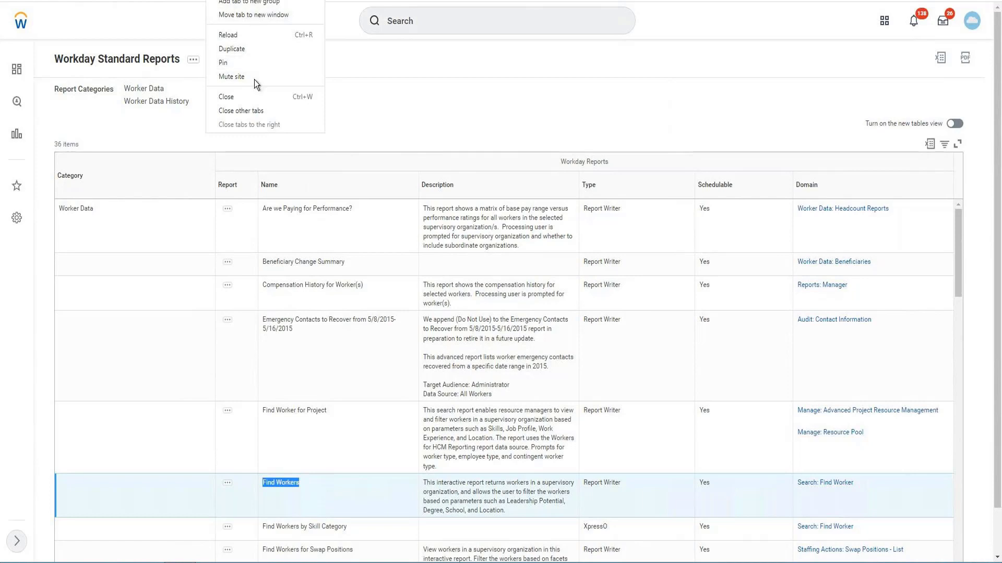
{"action": "left_click", "coordinate": [231, 50]}
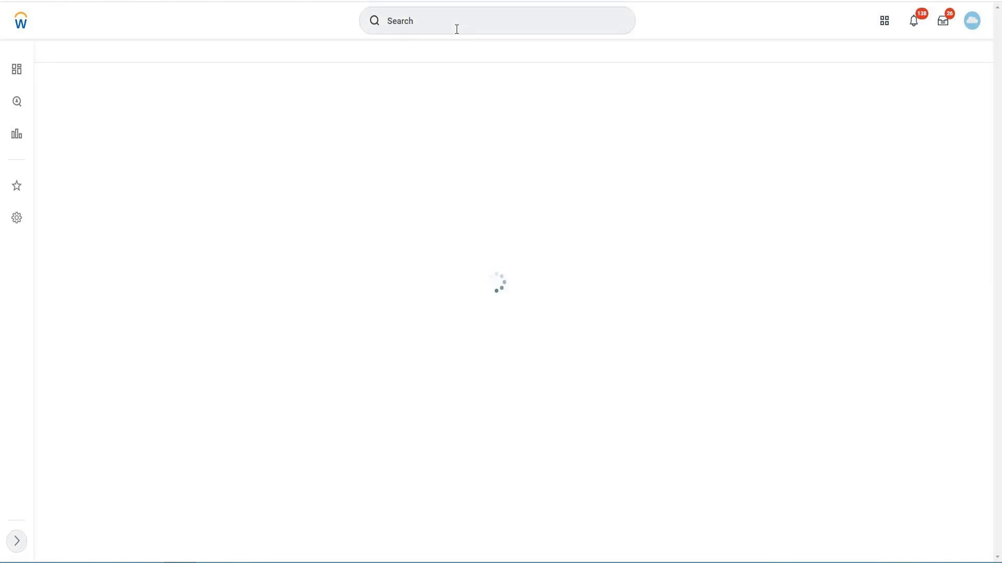
Search for Find Workers in the duplicated tab and open that report
{"action": "left_click", "coordinate": [456, 27]}
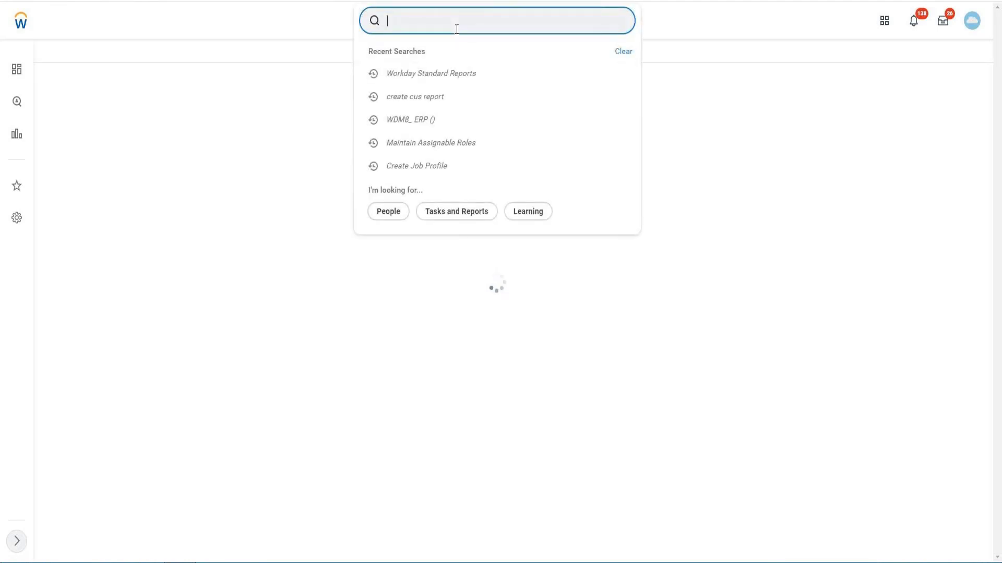
{"action": "key", "text": "ctrl+v"}
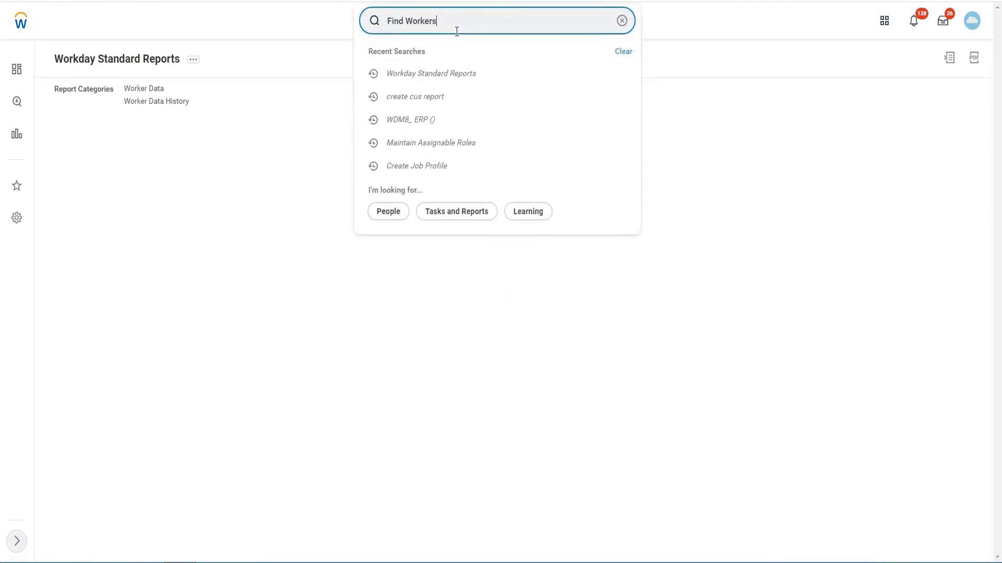
{"action": "key", "text": "Return"}
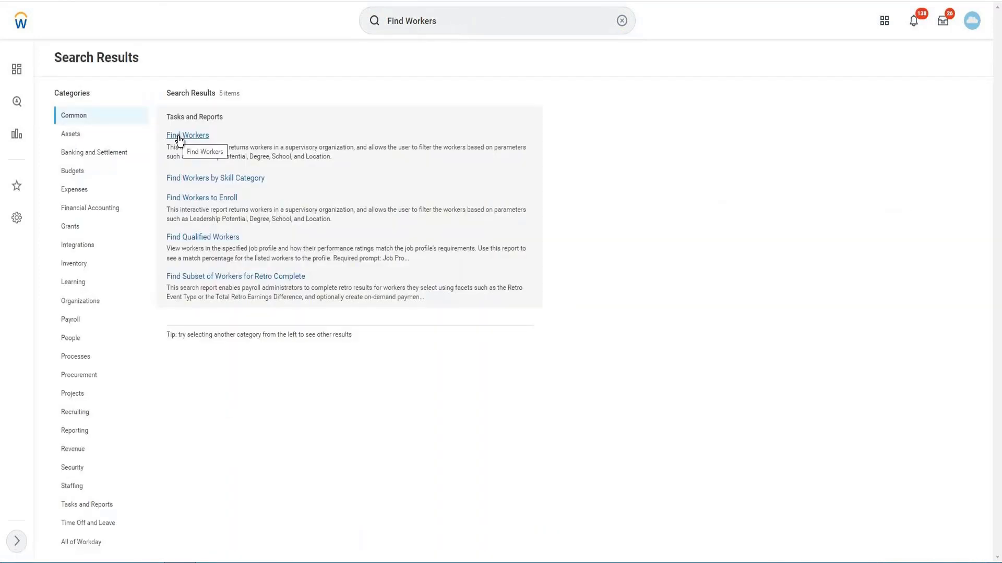
{"action": "left_click", "coordinate": [179, 137]}
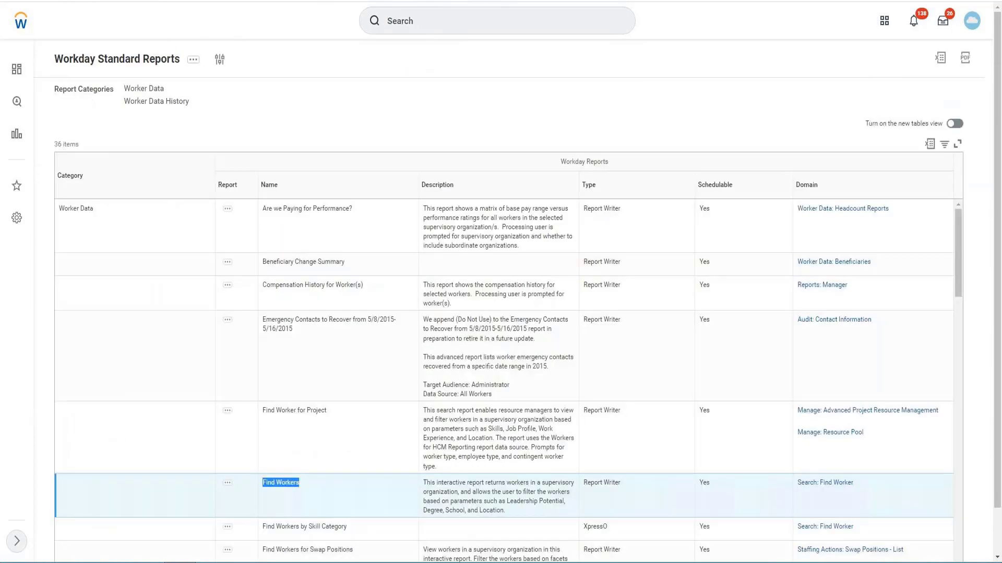
Check the type of Find Workers in the standard reports list and start a custom copy named Find Workers - Copy
{"action": "left_click_drag", "start_coordinate": [587, 483], "coordinate": [618, 483]}
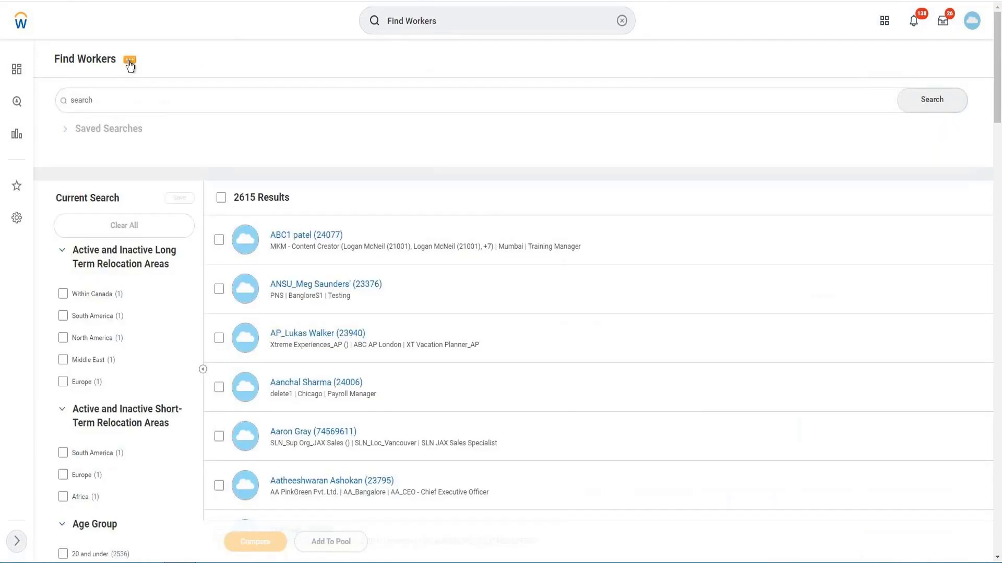
{"action": "left_click", "coordinate": [129, 61]}
{"action": "left_click", "coordinate": [129, 62]}
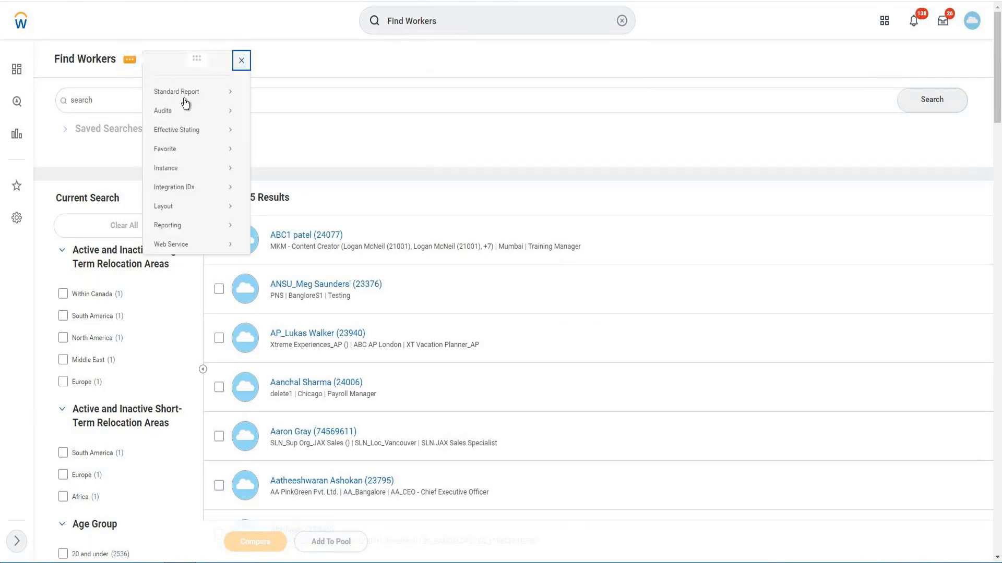
{"action": "mouse_move", "coordinate": [186, 98]}
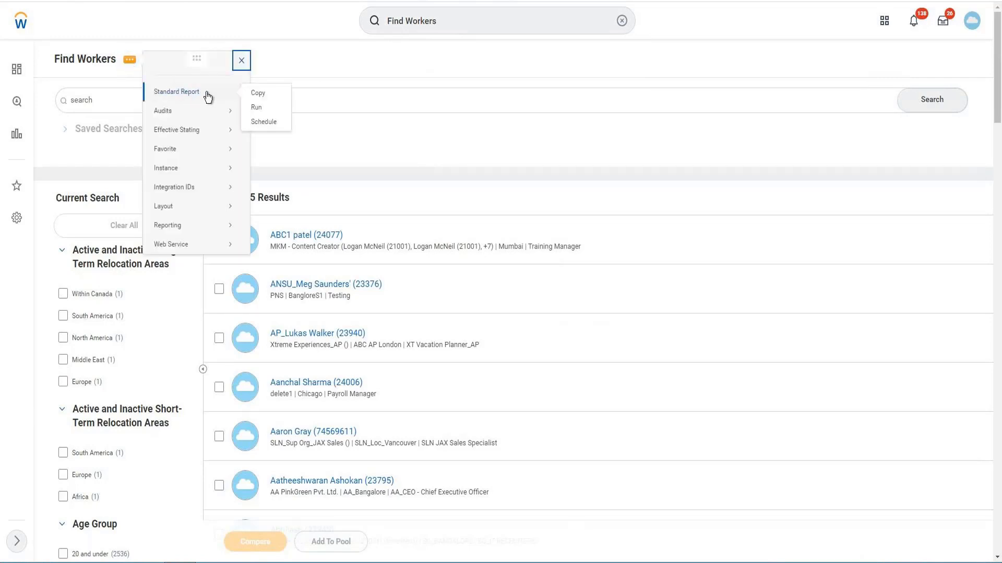
{"action": "left_click", "coordinate": [261, 94]}
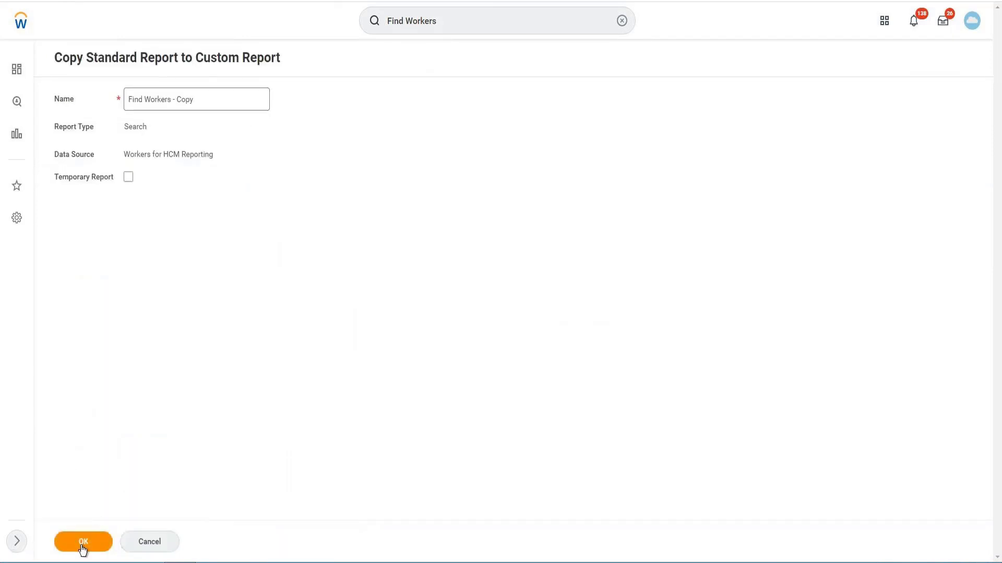
{"action": "left_click", "coordinate": [83, 545]}
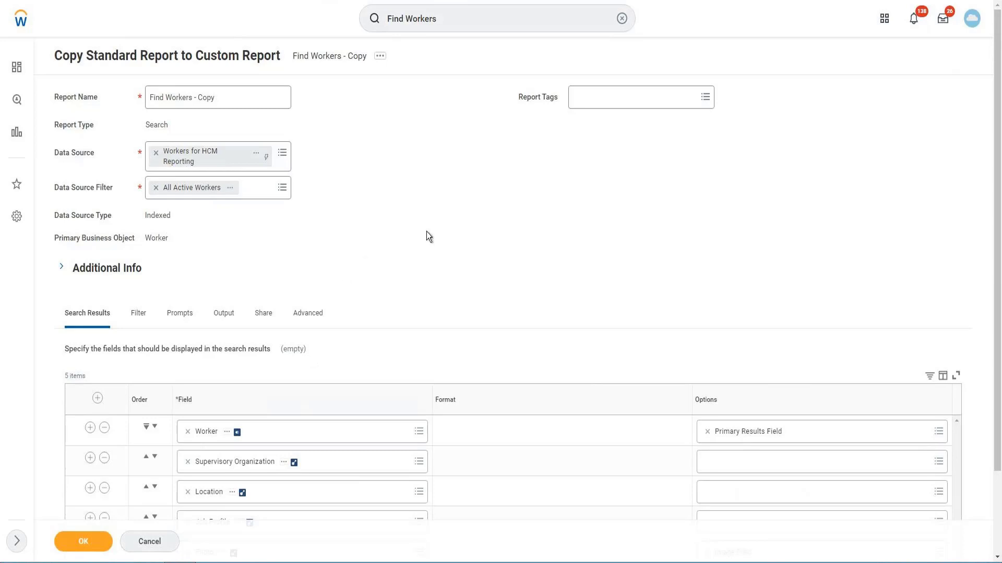
Examine the copied report's search result fields, filter and prompts, and cancel the copy
{"action": "scroll", "coordinate": [399, 405], "scroll_direction": "down", "scroll_amount": 3}
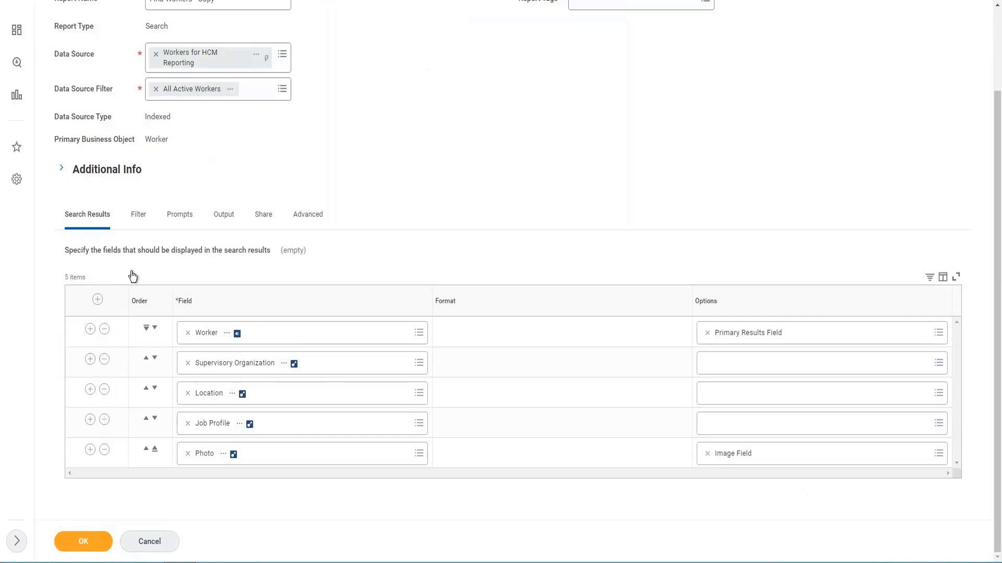
{"action": "left_click", "coordinate": [138, 225]}
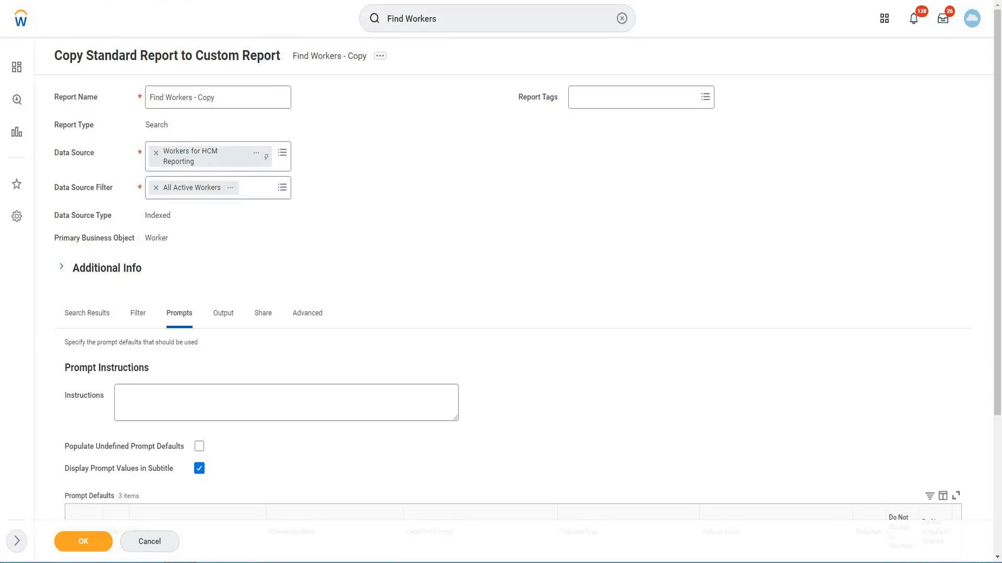
{"action": "left_click", "coordinate": [132, 542]}
Find the XpressO report Find Workers by Skill Category in the standard reports list and copy its name
{"action": "scroll", "coordinate": [476, 361], "scroll_direction": "down", "scroll_amount": 1}
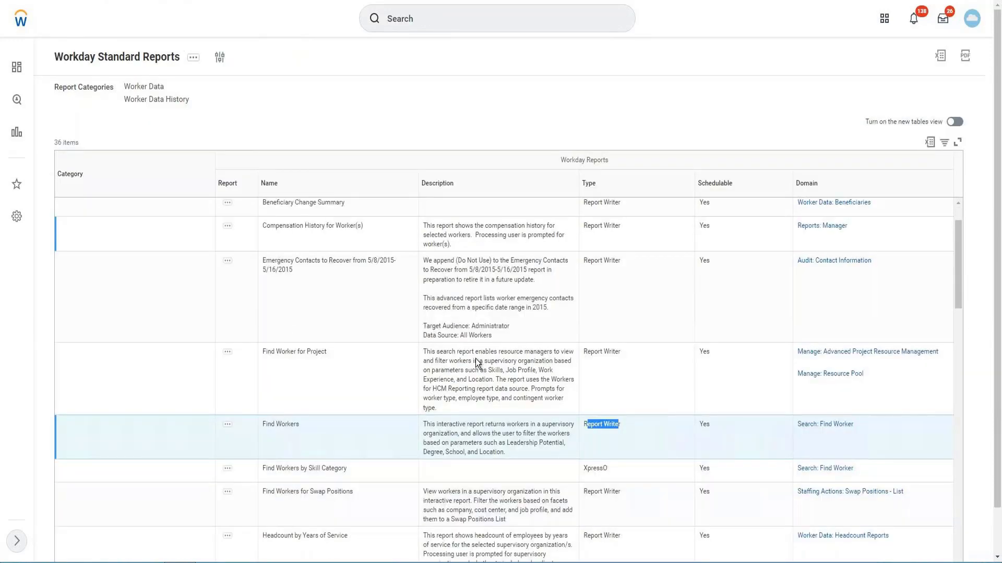
{"action": "scroll", "coordinate": [475, 360], "scroll_direction": "down", "scroll_amount": 1}
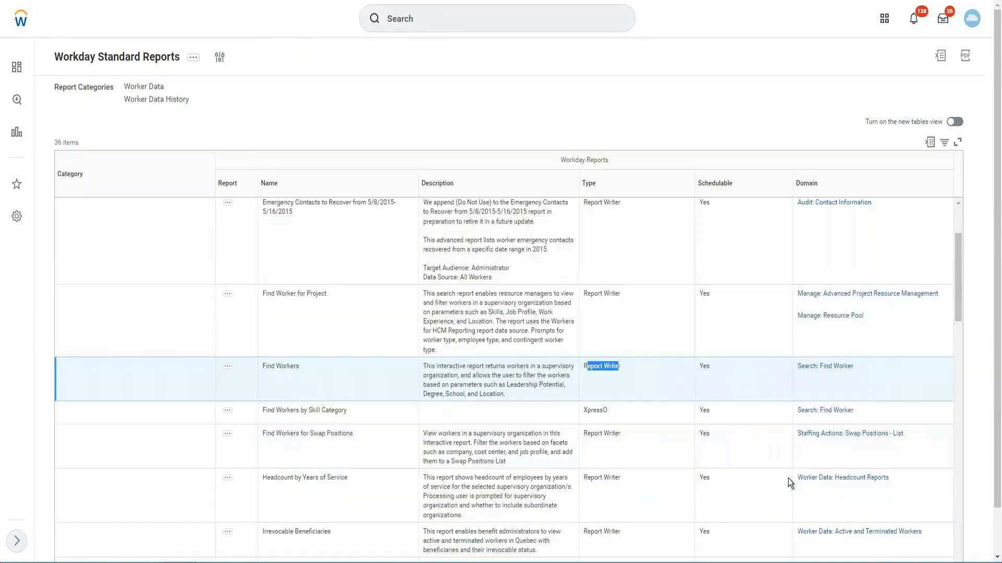
{"action": "left_click", "coordinate": [321, 412]}
{"action": "triple_click", "coordinate": [320, 412]}
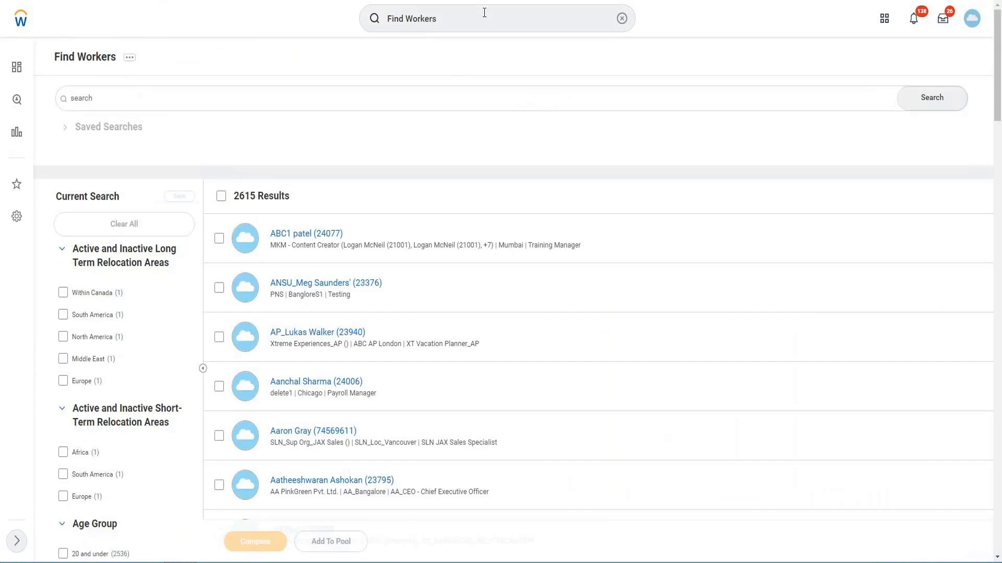
Replace the search text in the Find Workers tab with Find Workers by Skill Category and open that report
{"action": "left_click", "coordinate": [484, 13]}
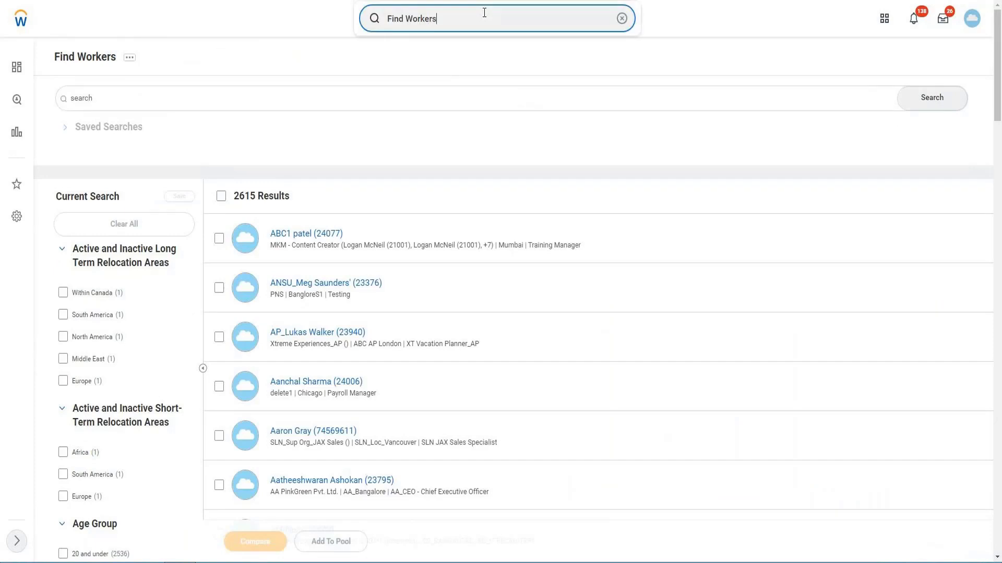
{"action": "triple_click", "coordinate": [484, 13]}
{"action": "left_click", "coordinate": [484, 13]}
{"action": "triple_click", "coordinate": [484, 12]}
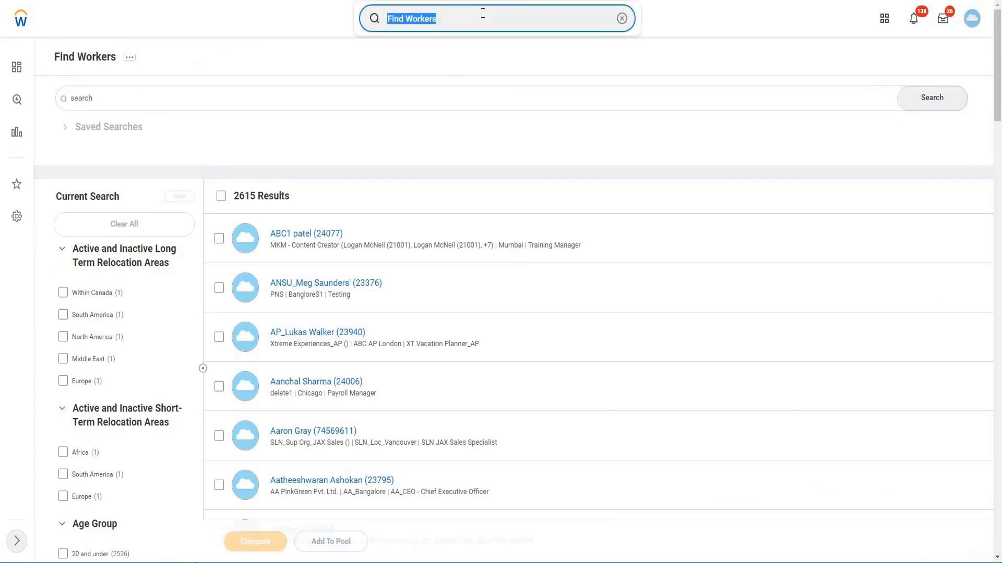
{"action": "key", "text": "ctrl+v"}
{"action": "key", "text": "Return"}
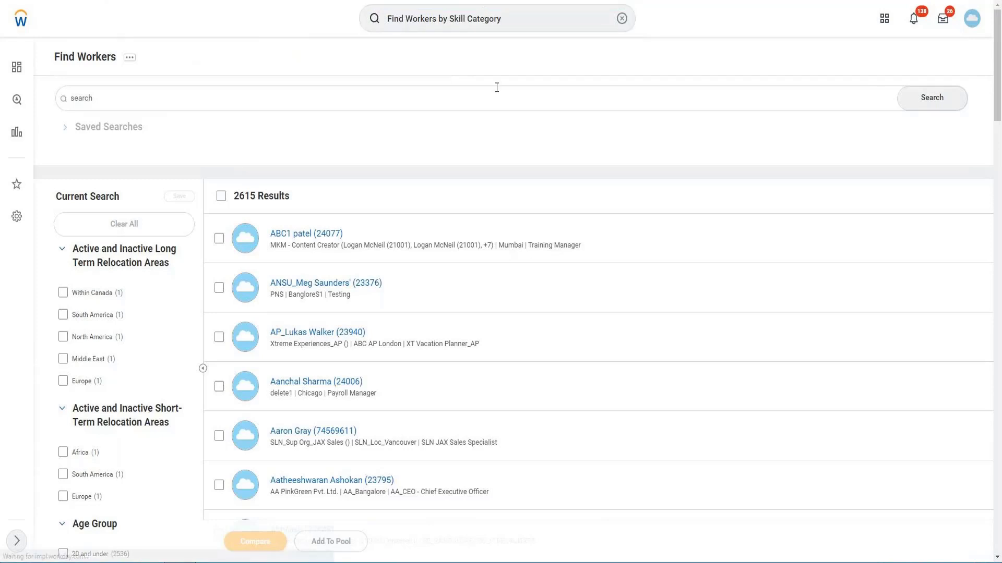
{"action": "left_click", "coordinate": [240, 139]}
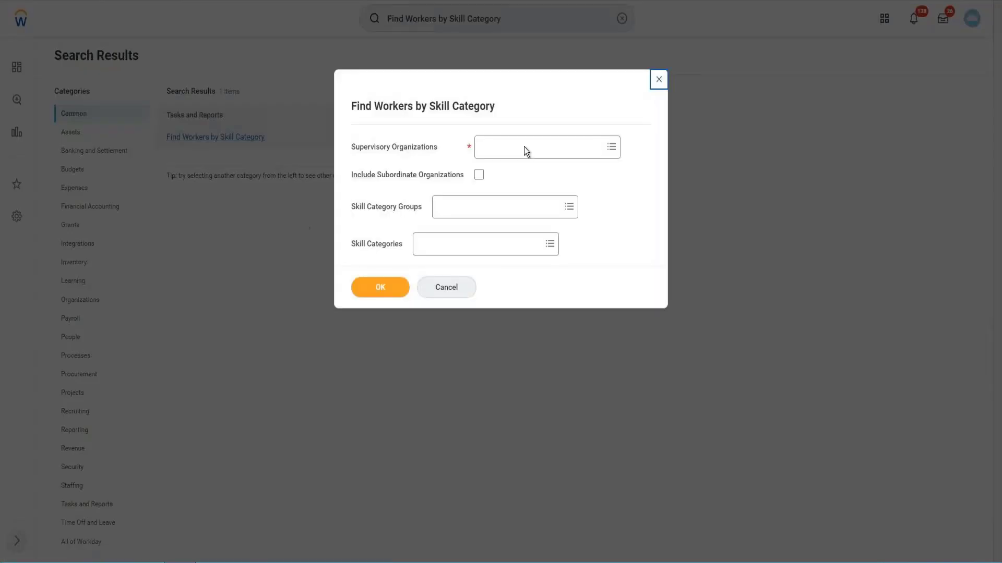
Run Find Workers by Skill Category for the RW_GMS supervisory organization and return to the standard reports list to review more report types
{"action": "left_click", "coordinate": [515, 153]}
{"action": "type", "text": "G"}
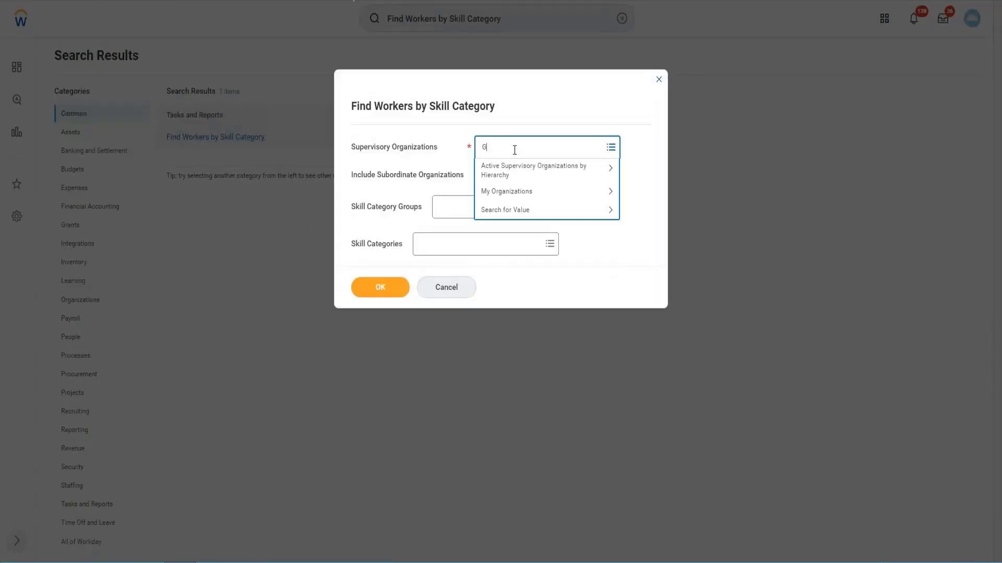
{"action": "type", "text": "MS"}
{"action": "key", "text": "Return"}
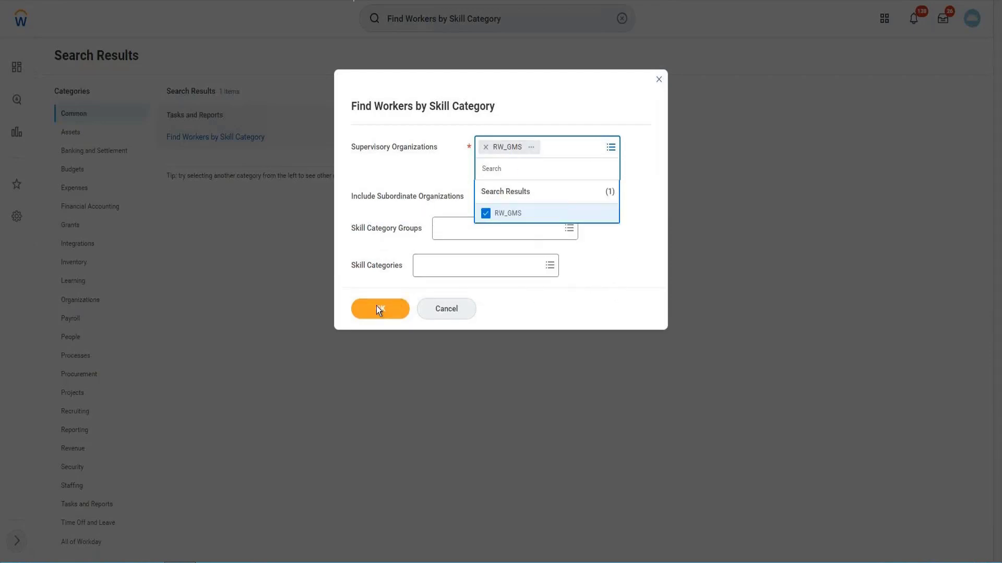
{"action": "left_click", "coordinate": [377, 307]}
{"action": "left_click", "coordinate": [381, 288]}
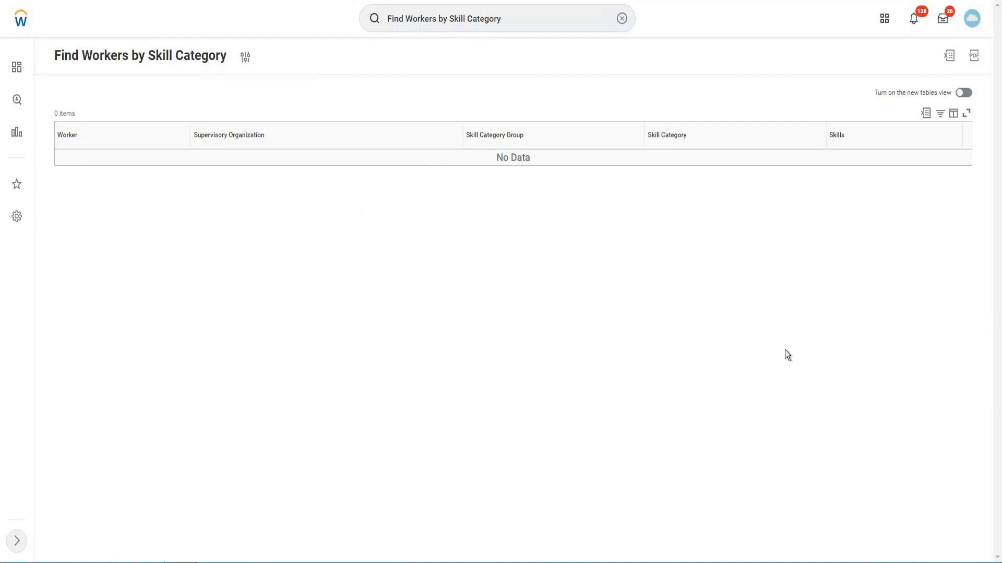
{"action": "key", "text": "ctrl+Tab"}
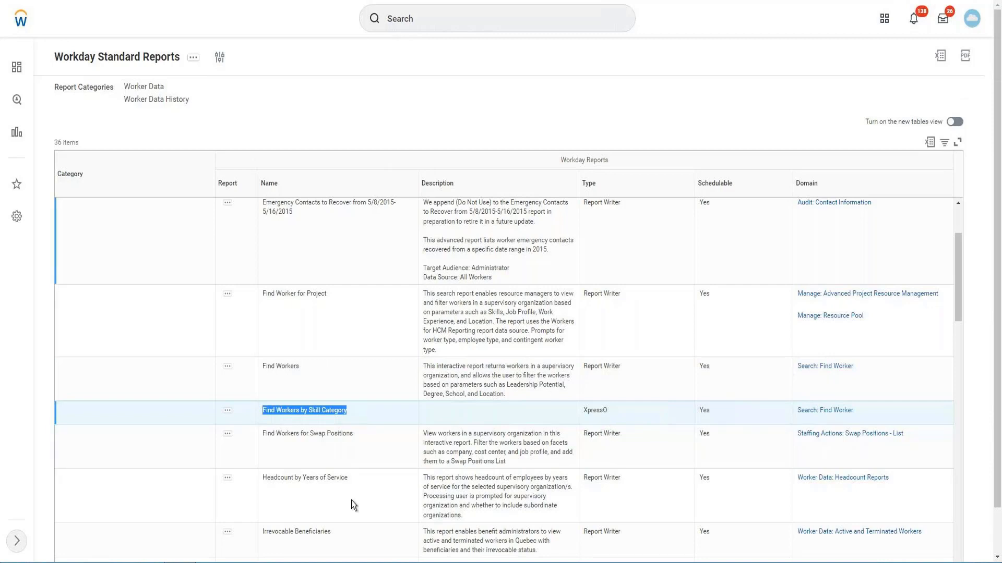
{"action": "scroll", "coordinate": [437, 422], "scroll_direction": "down", "scroll_amount": 5}
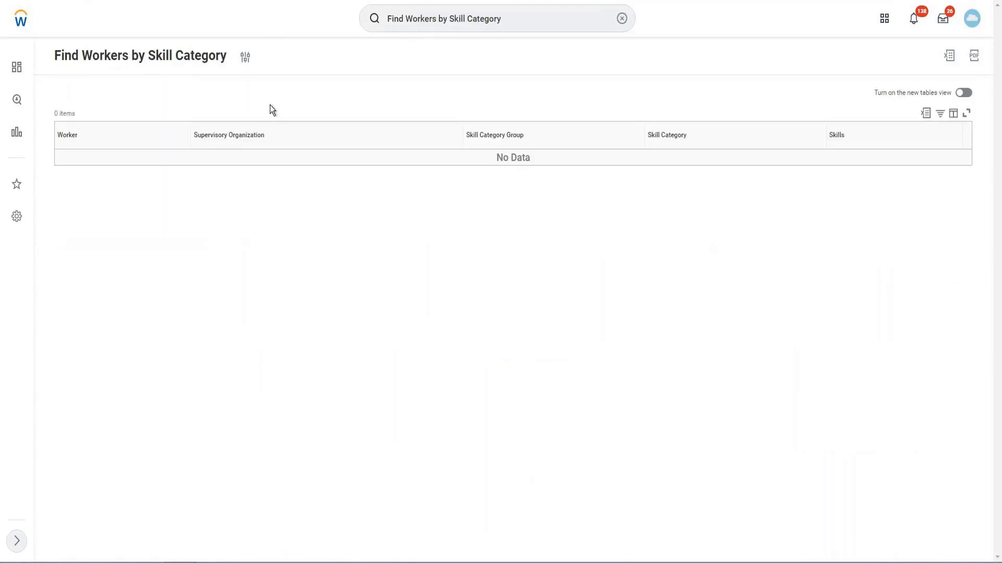
Search for "copy standard" from the Find Workers by Skill Category page and open the Copy Standard Report to Custom Report task
{"action": "left_click", "coordinate": [474, 15]}
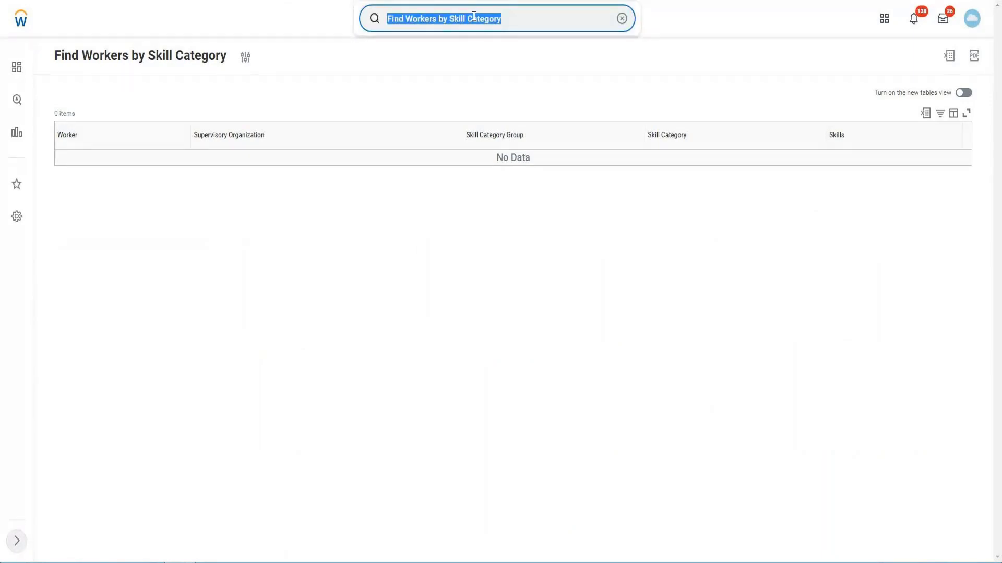
{"action": "type", "text": "cop"}
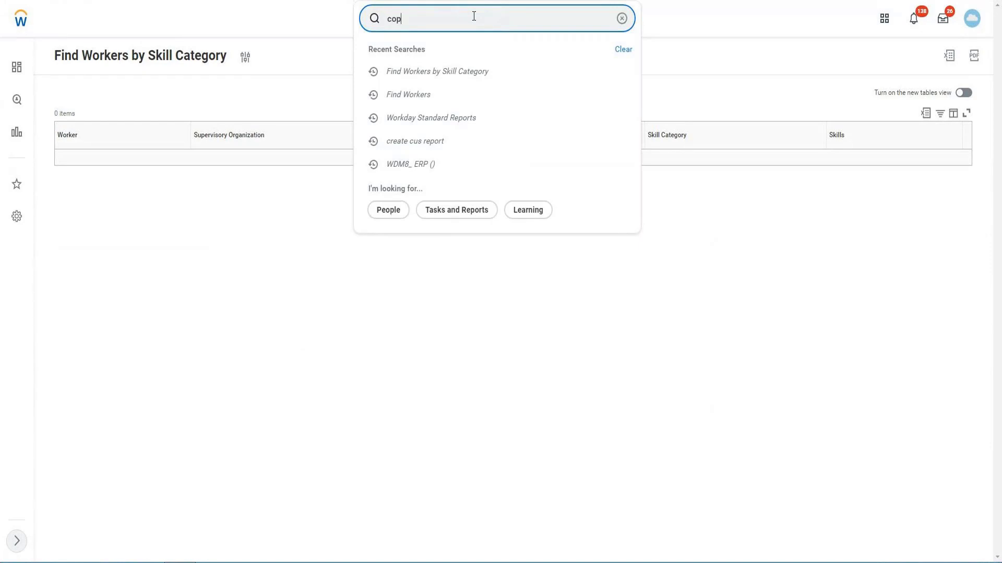
{"action": "type", "text": "y stamndard"}
{"action": "key", "text": "Left"}
{"action": "key", "text": "Left"}
{"action": "key", "text": "Left"}
{"action": "key", "text": "Left"}
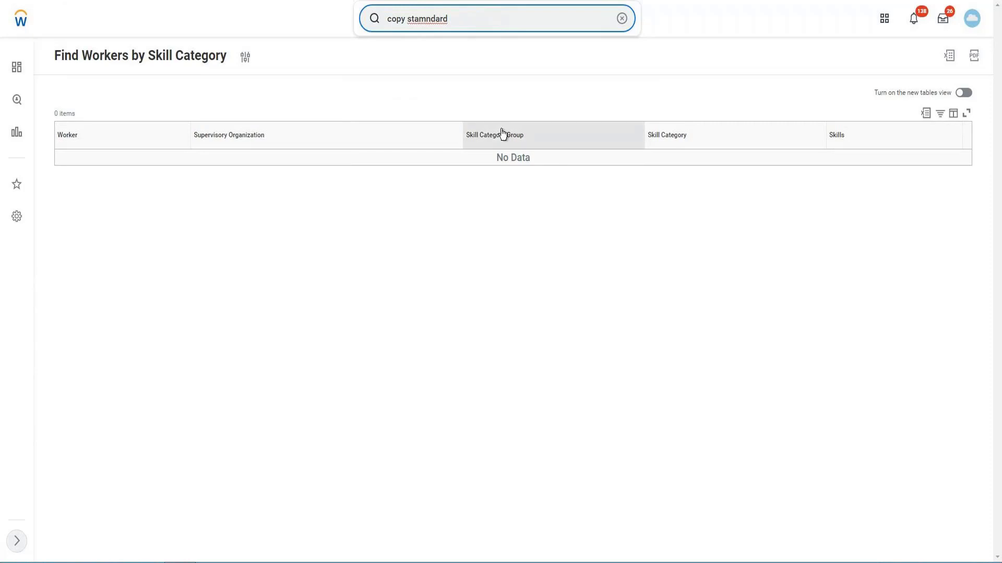
{"action": "key", "text": "Left"}
{"action": "key", "text": "BackSpace"}
{"action": "key", "text": "Return"}
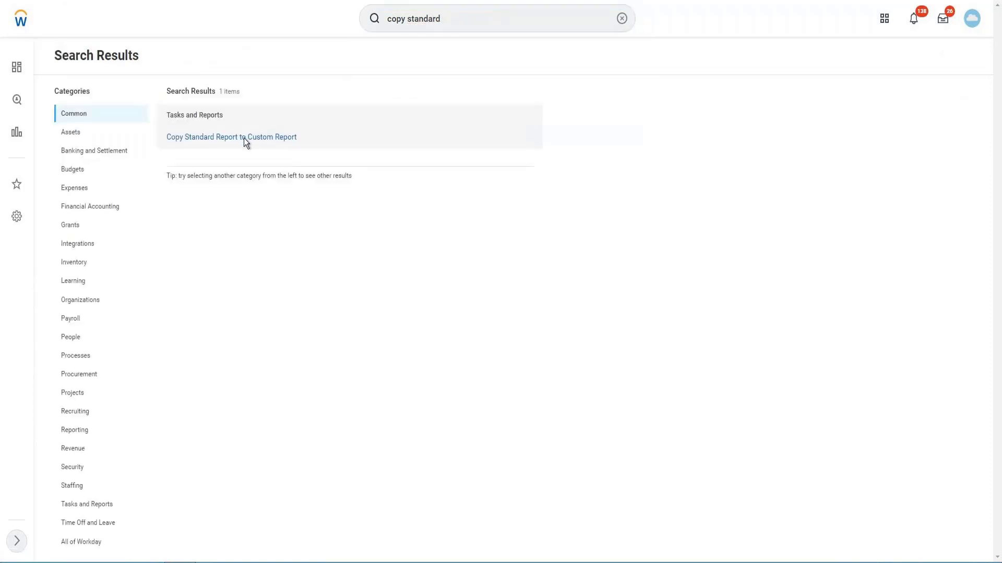
{"action": "left_click", "coordinate": [267, 136]}
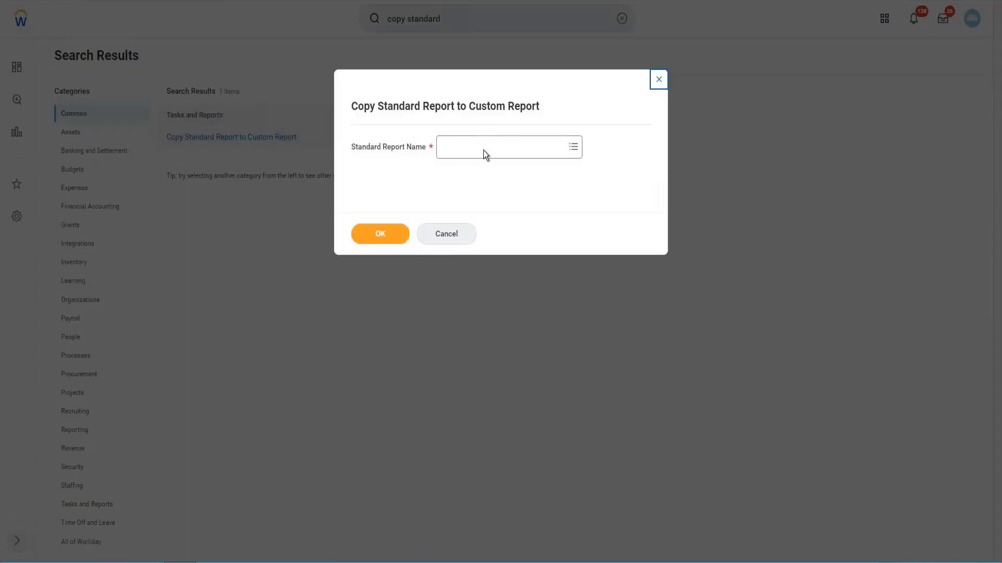
Select Worker Allocations as the standard report and create the custom copy named Worker Allocations - Copy
{"action": "left_click", "coordinate": [483, 151]}
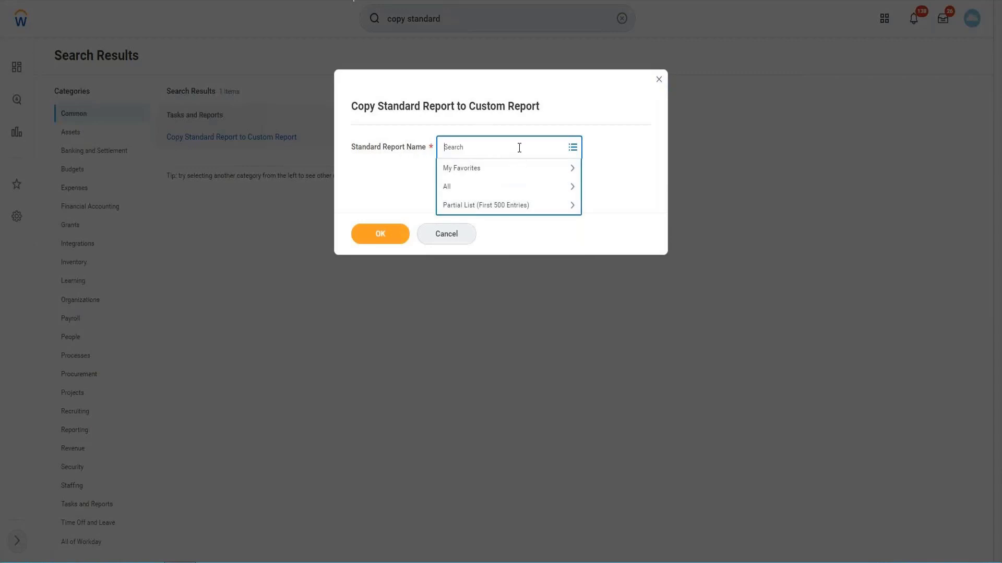
{"action": "type", "text": "Worker"}
{"action": "key", "text": "Return"}
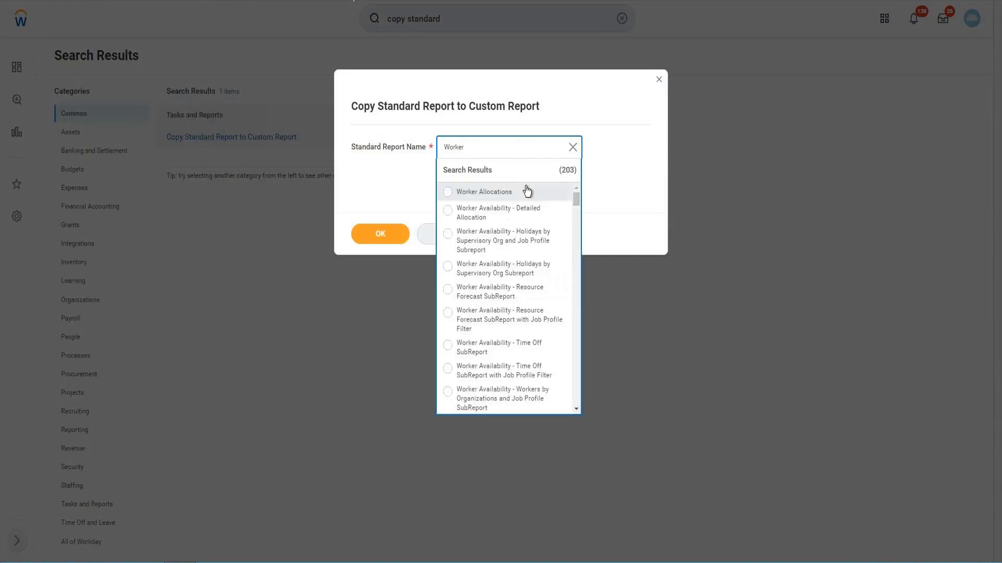
{"action": "key", "text": "Down"}
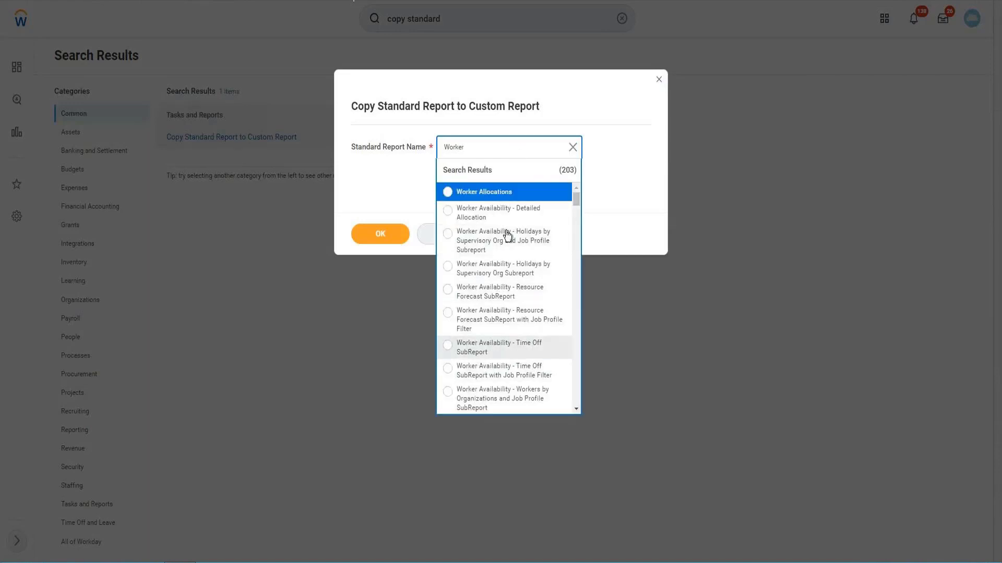
{"action": "left_click", "coordinate": [484, 193]}
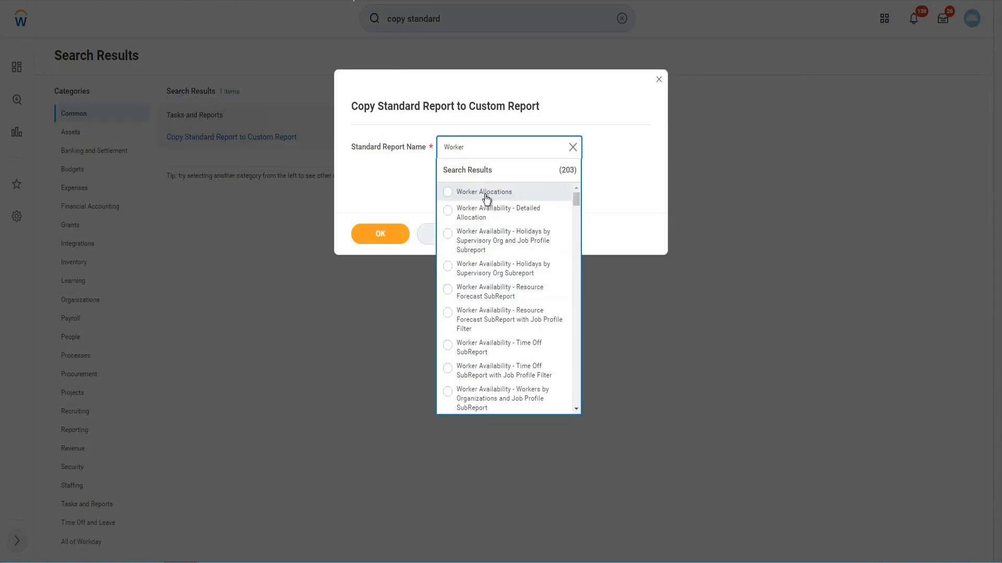
{"action": "left_click", "coordinate": [393, 238]}
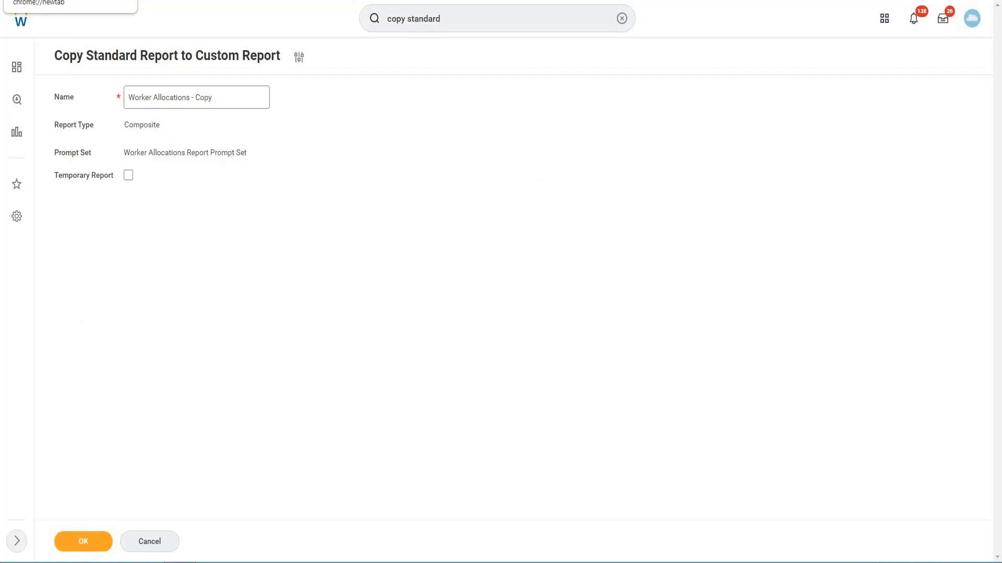
{"action": "left_click", "coordinate": [95, 543]}
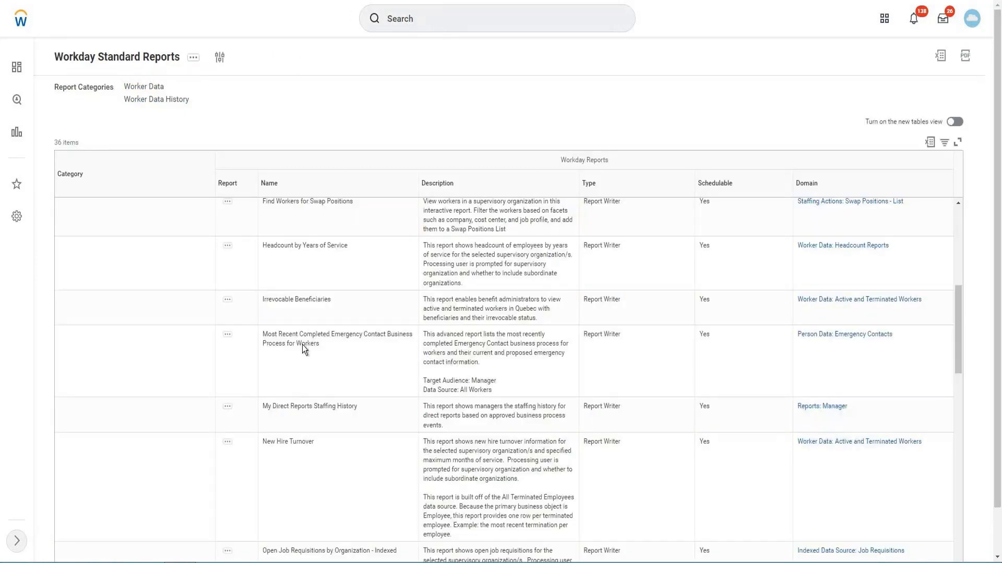
Copy the New Hire Turnover name from the standard reports list and open that report through a search
{"action": "triple_click", "coordinate": [307, 443]}
{"action": "key", "text": "ctrl+c"}
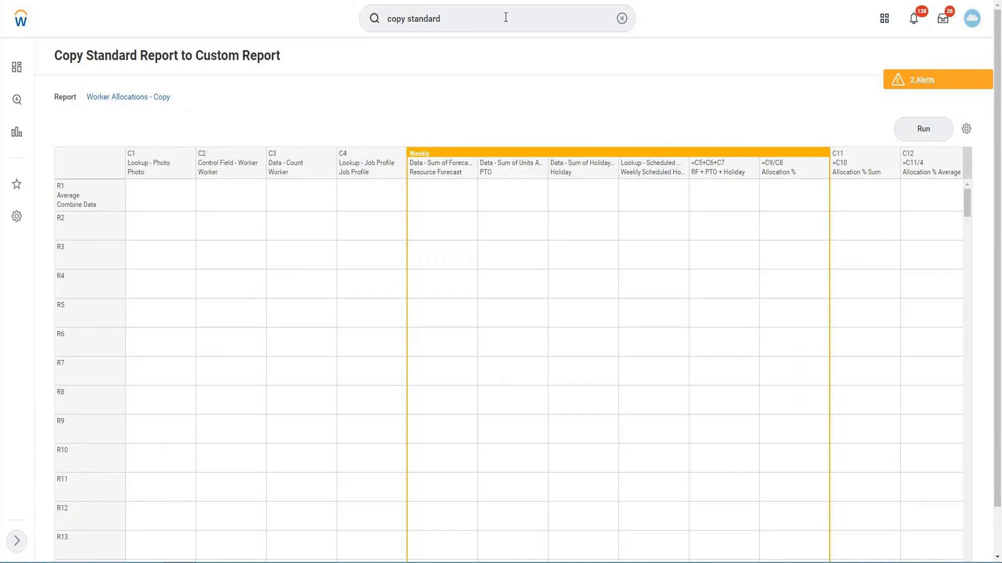
{"action": "left_click", "coordinate": [626, 23]}
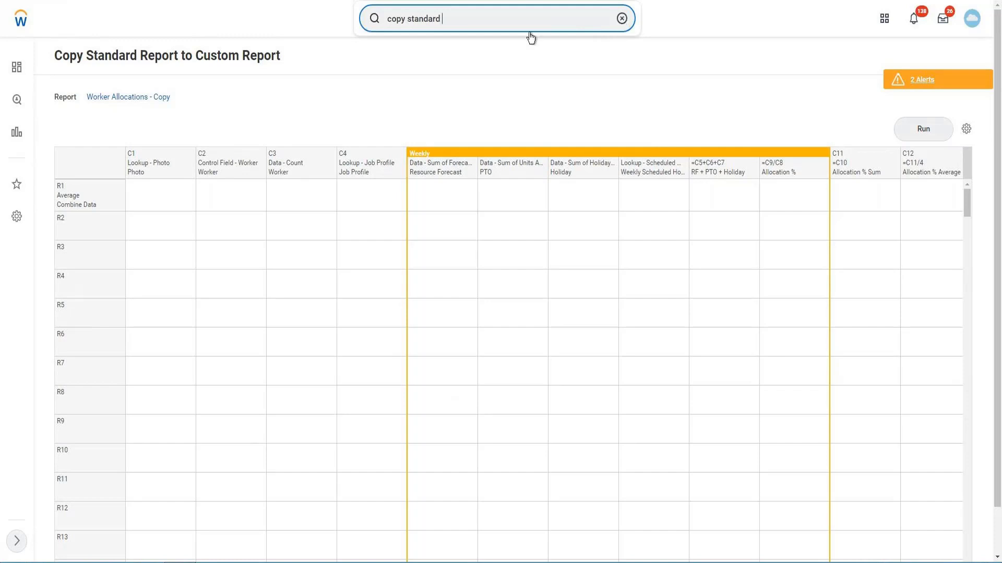
{"action": "key", "text": "ctrl+a"}
{"action": "key", "text": "BackSpace"}
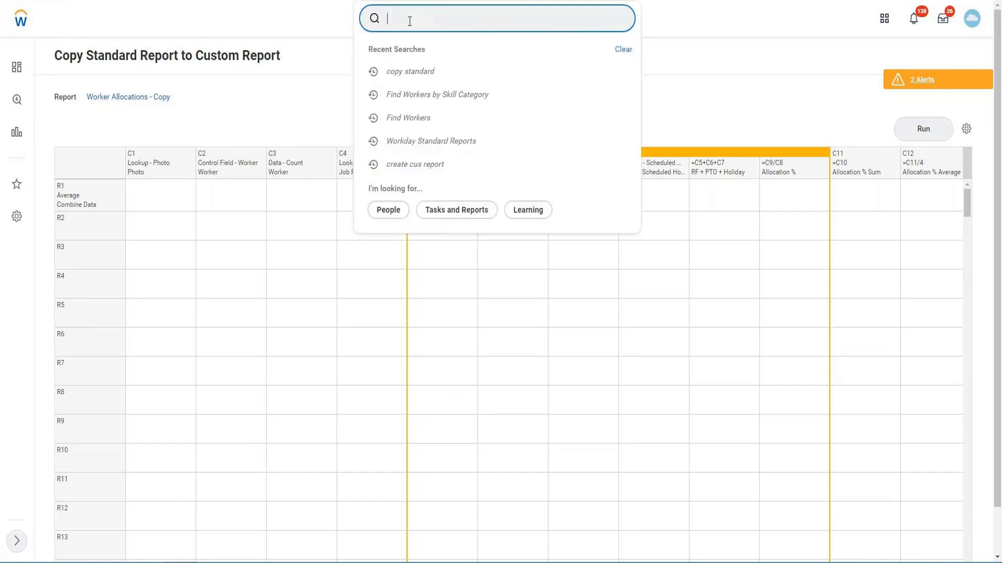
{"action": "key", "text": "ctrl+v"}
{"action": "key", "text": "Return"}
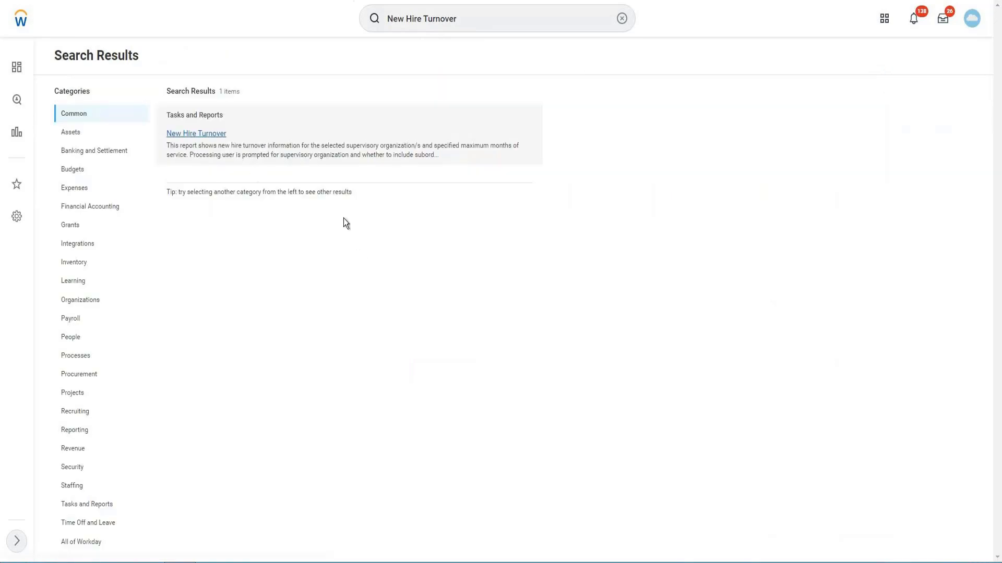
{"action": "key", "text": "Return"}
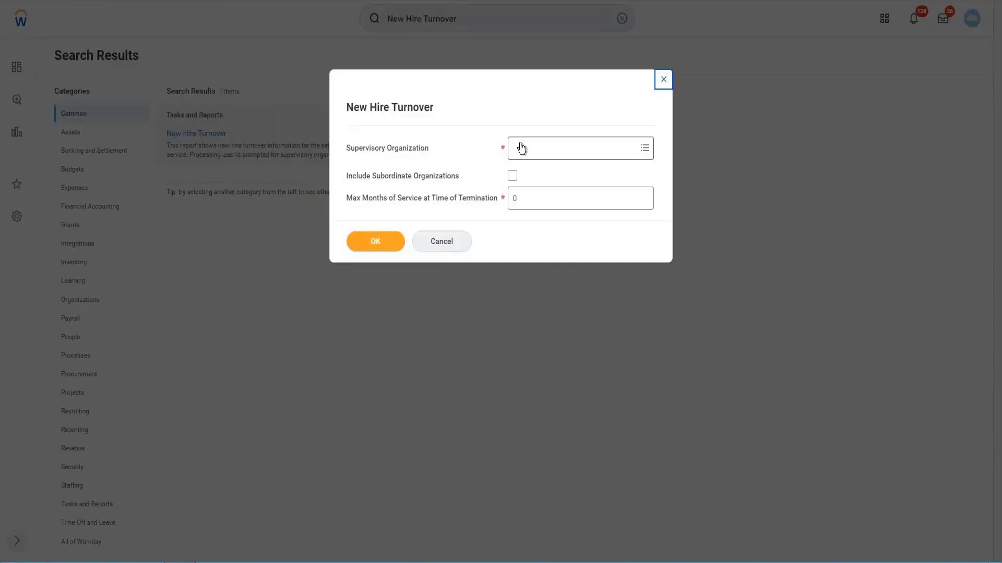
Try to select GMS as the supervisory organization for New Hire Turnover and cancel the report prompt
{"action": "left_click", "coordinate": [532, 149]}
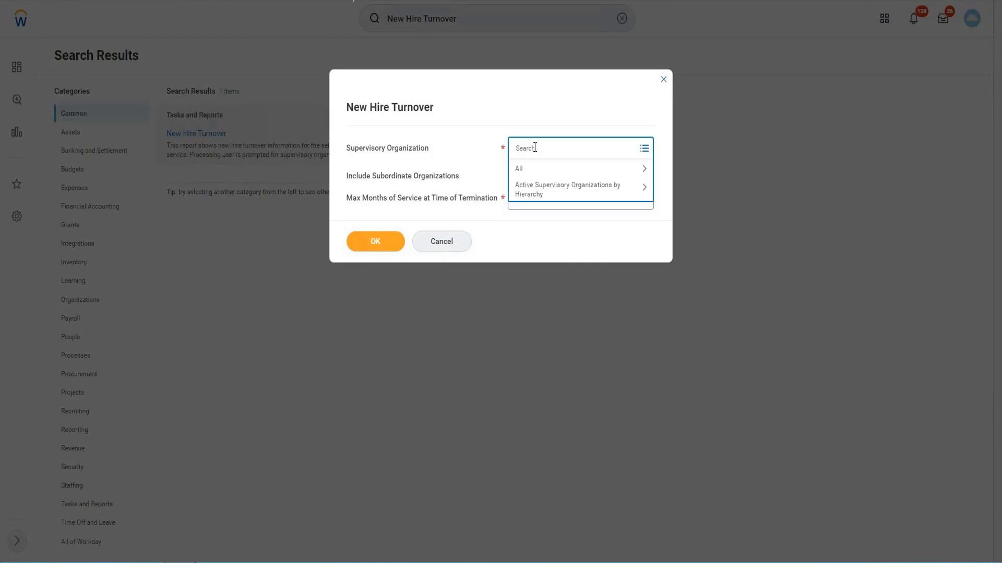
{"action": "left_click", "coordinate": [529, 169]}
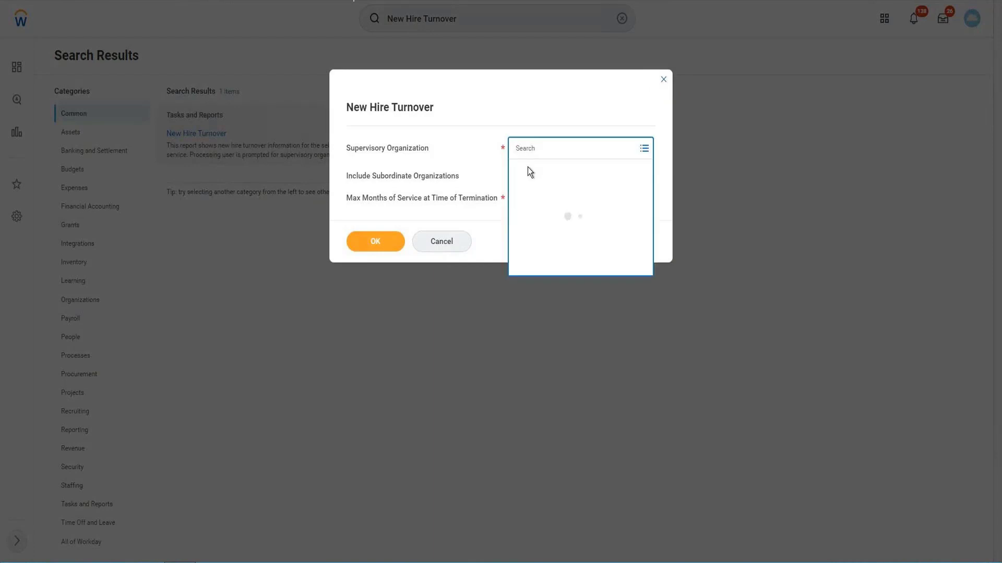
{"action": "left_click", "coordinate": [539, 148]}
{"action": "type", "text": "GMS"}
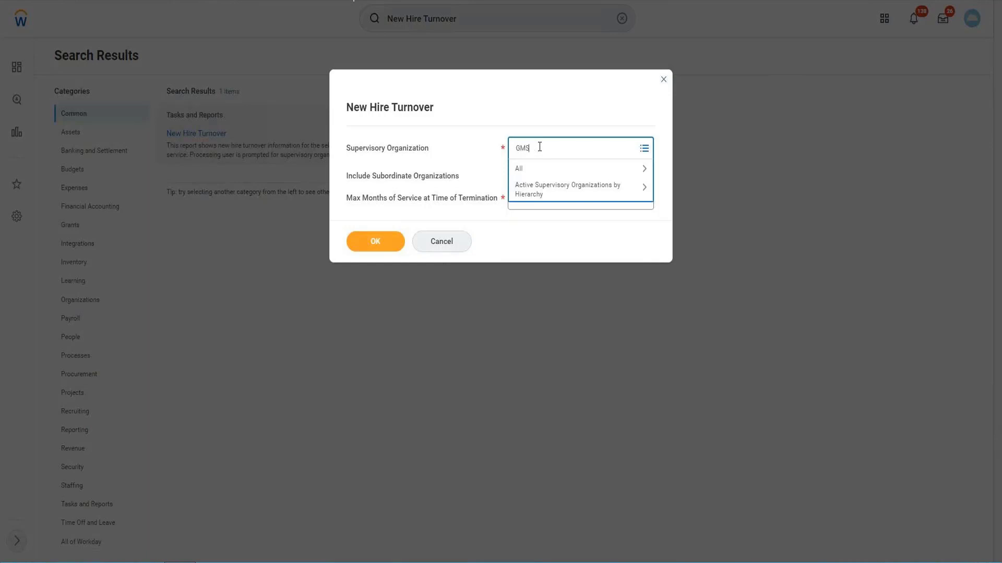
{"action": "key", "text": "Return"}
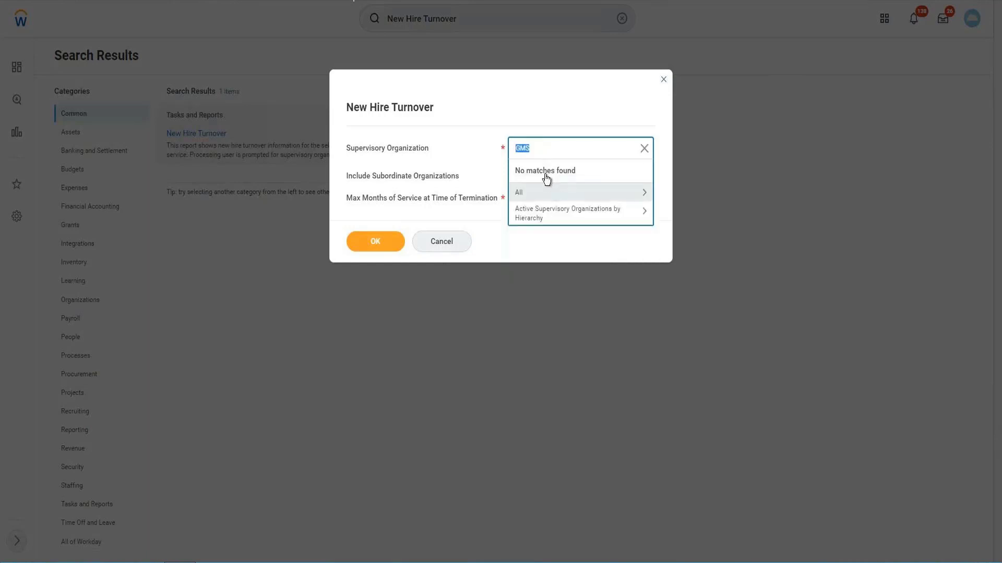
{"action": "left_click", "coordinate": [418, 244]}
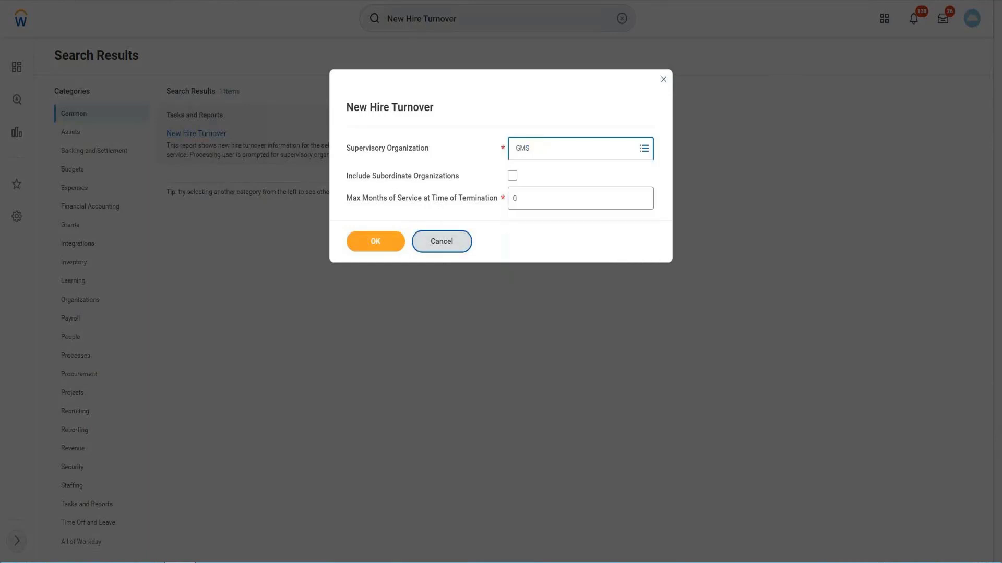
{"action": "left_click", "coordinate": [441, 242]}
Return to the standard reports list and copy the name of the Find Workers report
{"action": "key", "text": "ctrl+shift+Tab"}
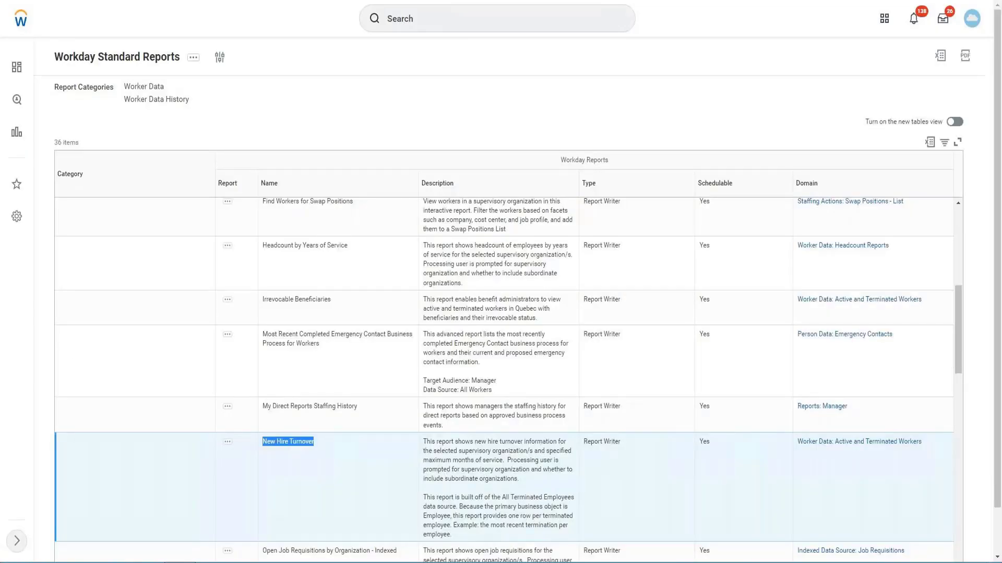
{"action": "scroll", "coordinate": [350, 274], "scroll_direction": "up", "scroll_amount": 1}
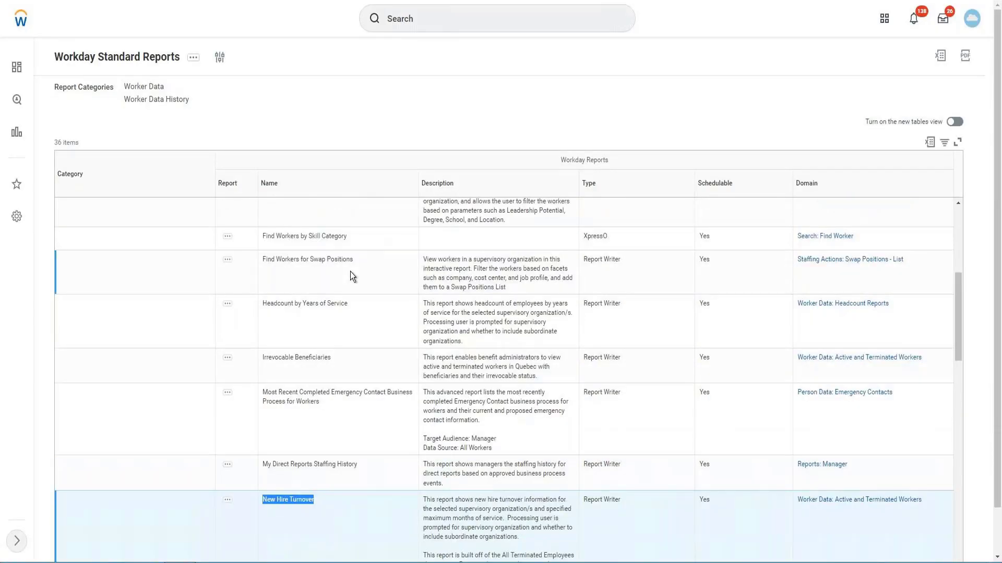
{"action": "scroll", "coordinate": [350, 272], "scroll_direction": "up", "scroll_amount": 1}
{"action": "triple_click", "coordinate": [291, 249]}
{"action": "key", "text": "ctrl+c"}
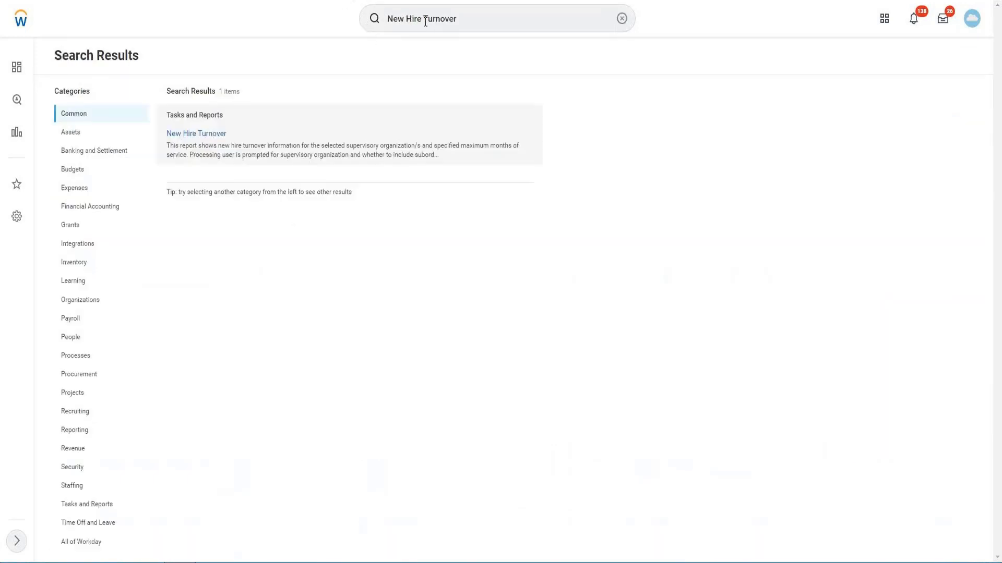
Replace the New Hire Turnover search with Find Workers and open the custom report Find Workers - Copy
{"action": "left_click", "coordinate": [426, 22]}
{"action": "key", "text": "ctrl+v"}
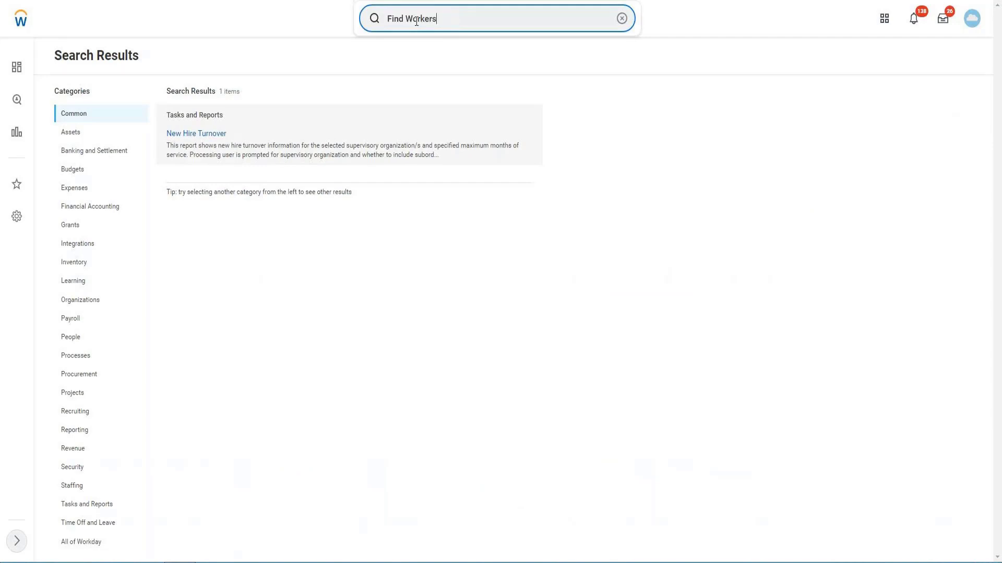
{"action": "key", "text": "Return"}
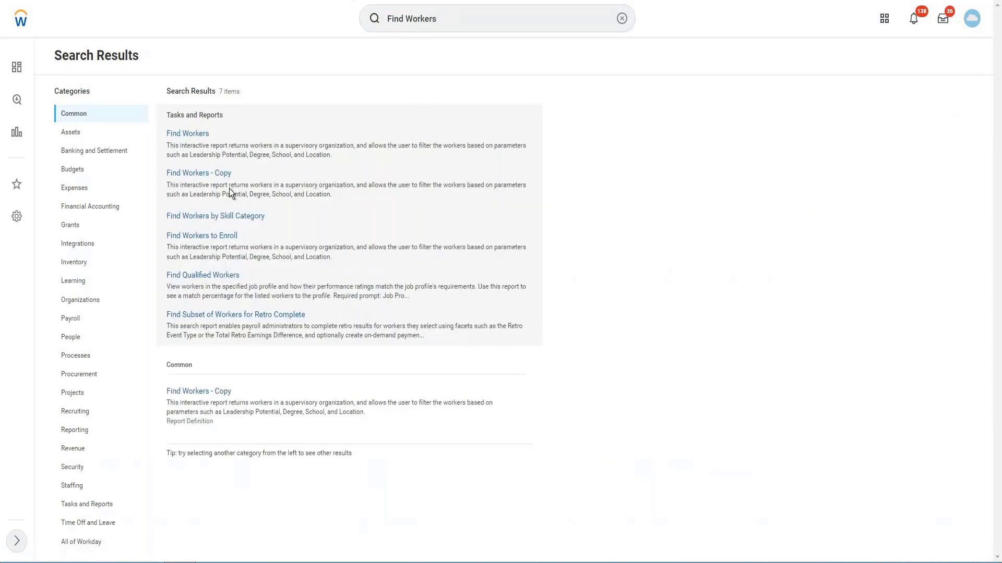
{"action": "left_click", "coordinate": [195, 174]}
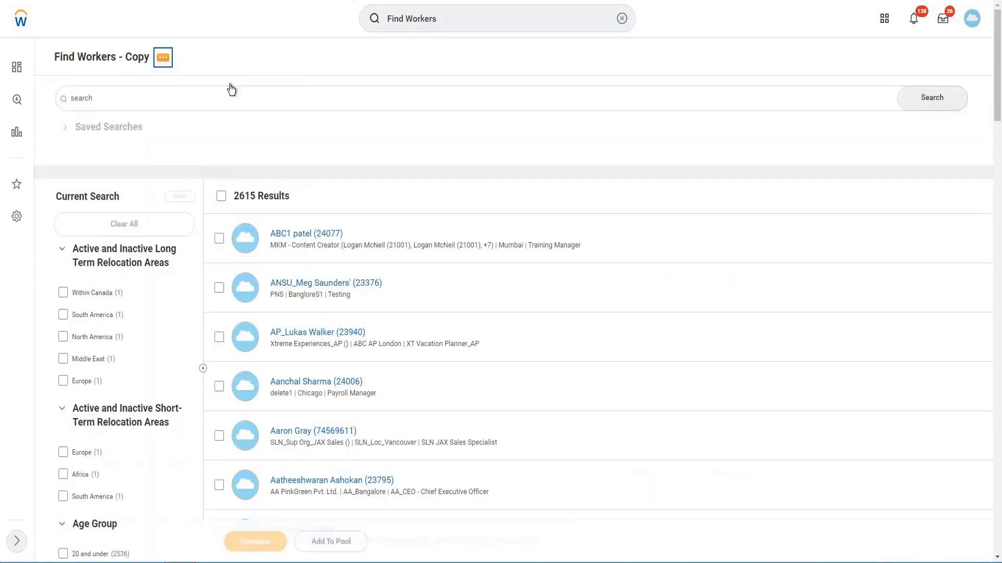
Open the Find Workers - Copy custom report definition for editing and review its search result fields
{"action": "mouse_move", "coordinate": [252, 98]}
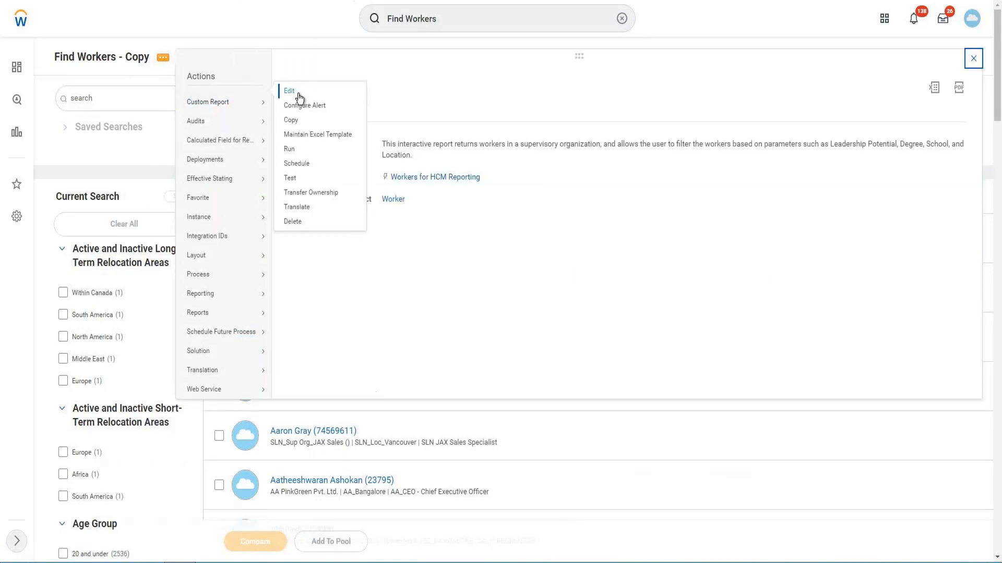
{"action": "left_click", "coordinate": [298, 95]}
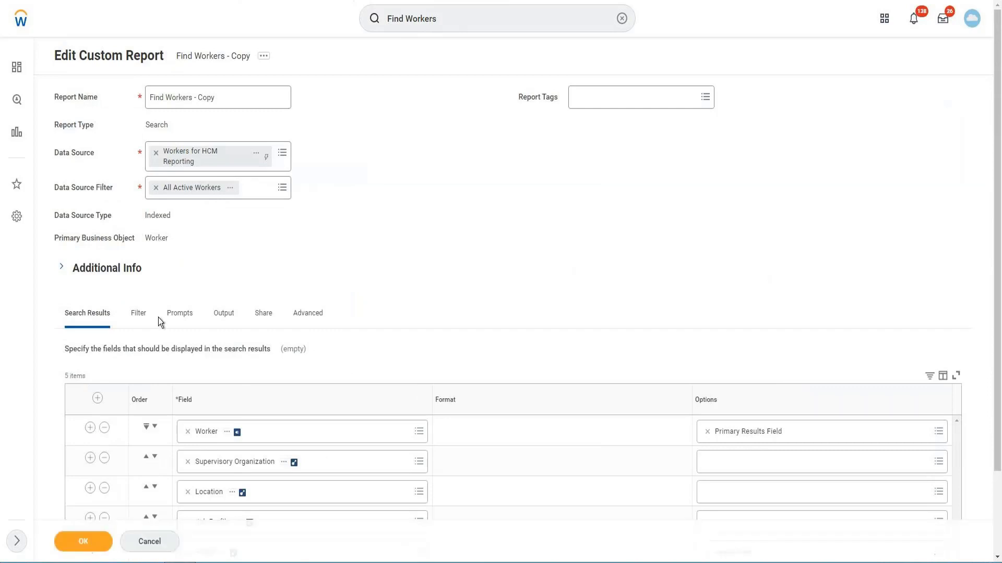
{"action": "scroll", "coordinate": [203, 330], "scroll_direction": "down", "scroll_amount": 2}
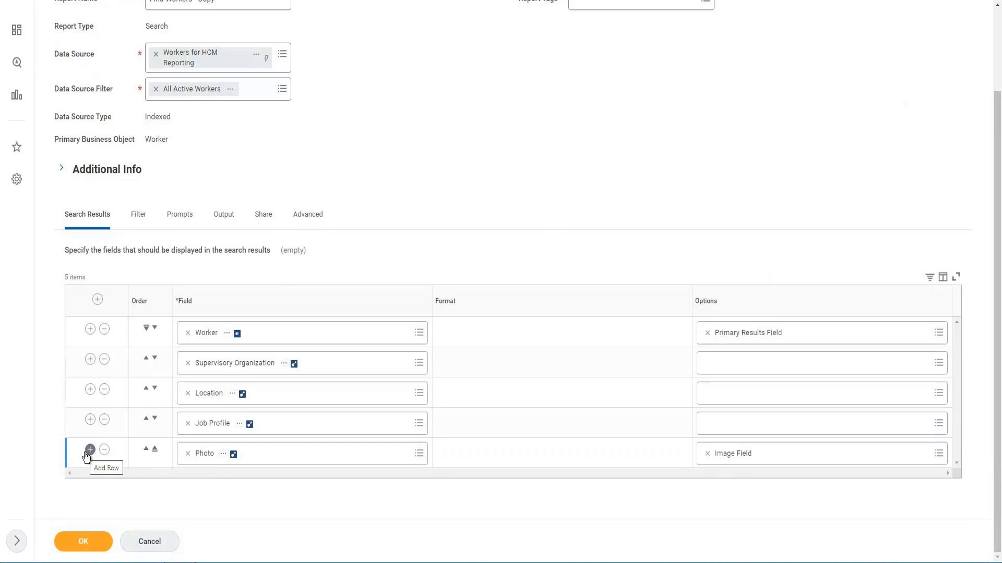
Add an empty field row below Photo in the search results and remove it again
{"action": "left_click", "coordinate": [88, 451]}
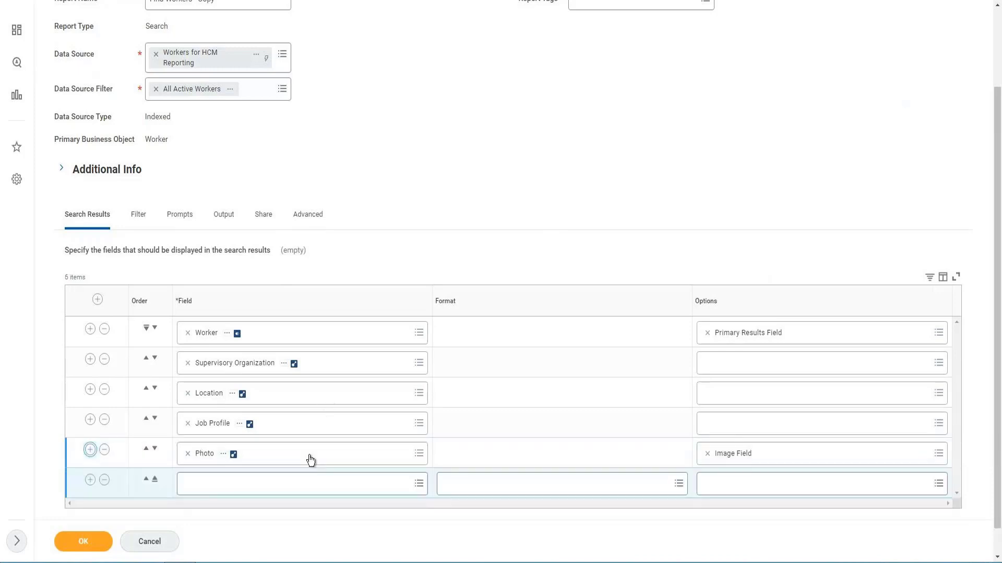
{"action": "scroll", "coordinate": [271, 458], "scroll_direction": "down", "scroll_amount": 1}
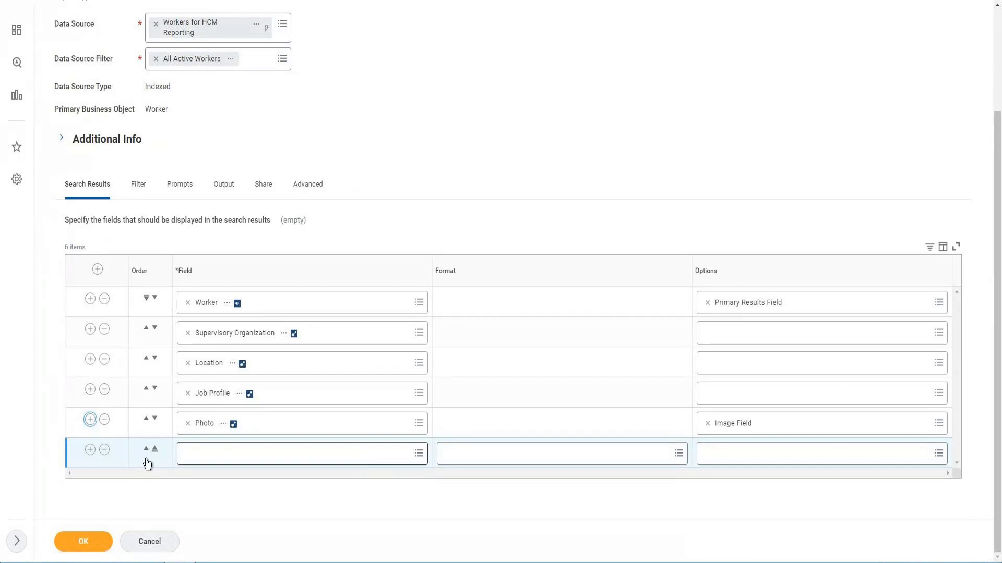
{"action": "left_click", "coordinate": [104, 452]}
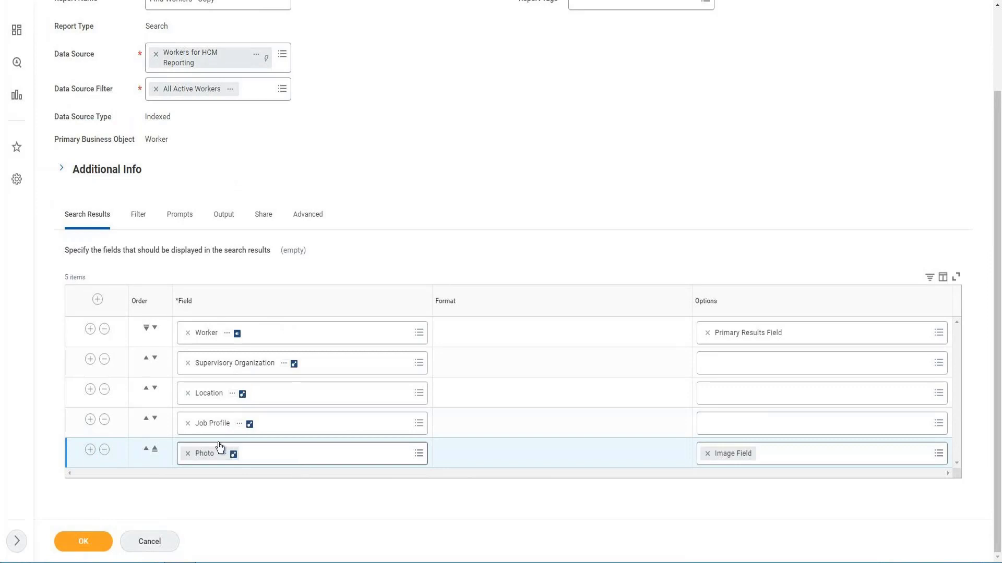
Add empty field rows above Worker and below Supervisory Organization, and remove both again
{"action": "left_click", "coordinate": [98, 300]}
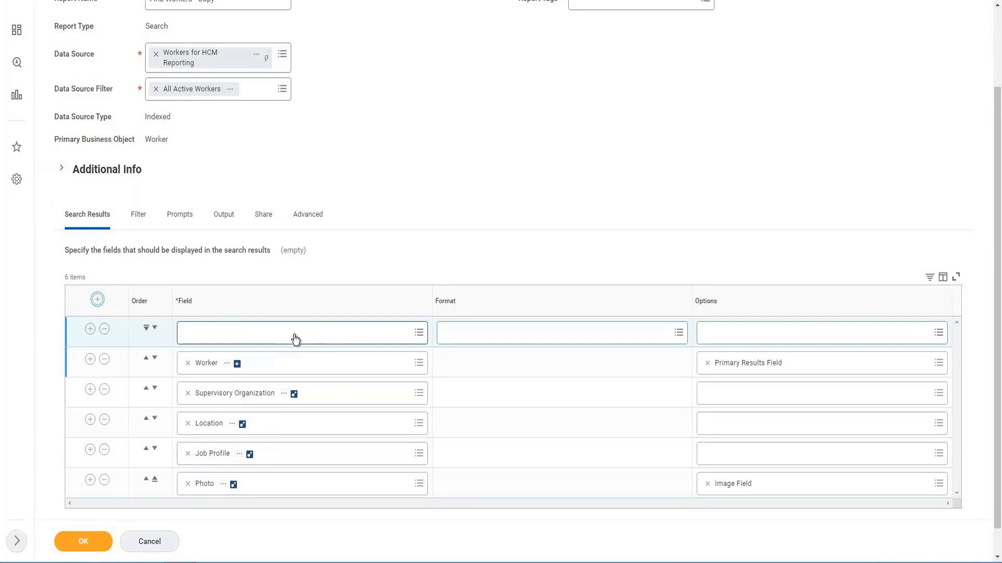
{"action": "left_click", "coordinate": [90, 389]}
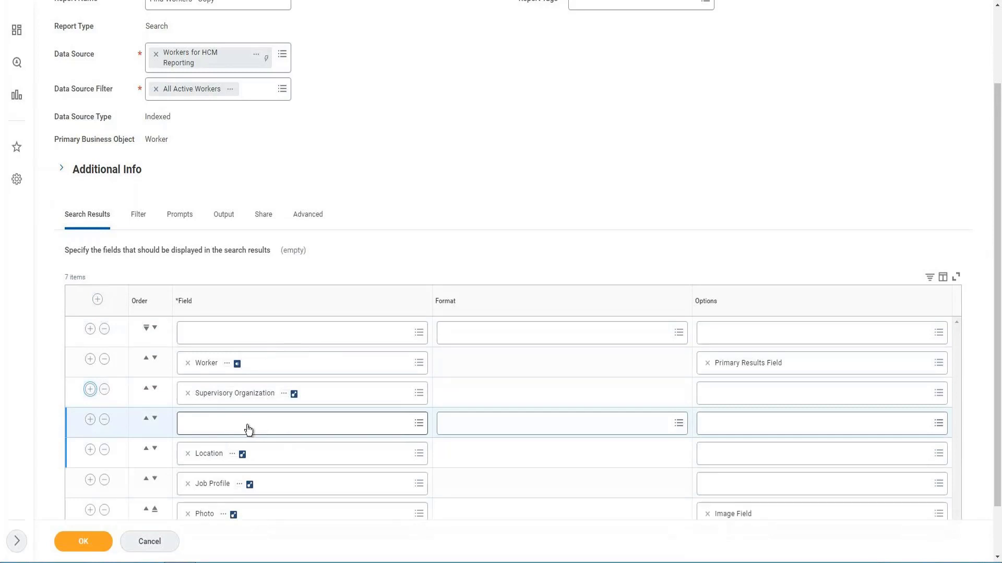
{"action": "left_click", "coordinate": [104, 420]}
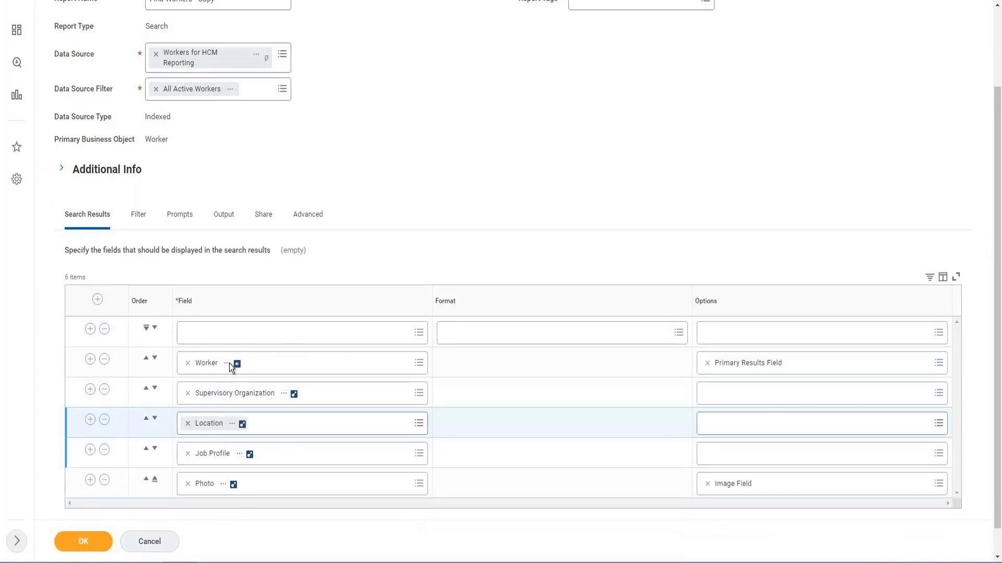
{"action": "left_click", "coordinate": [104, 330]}
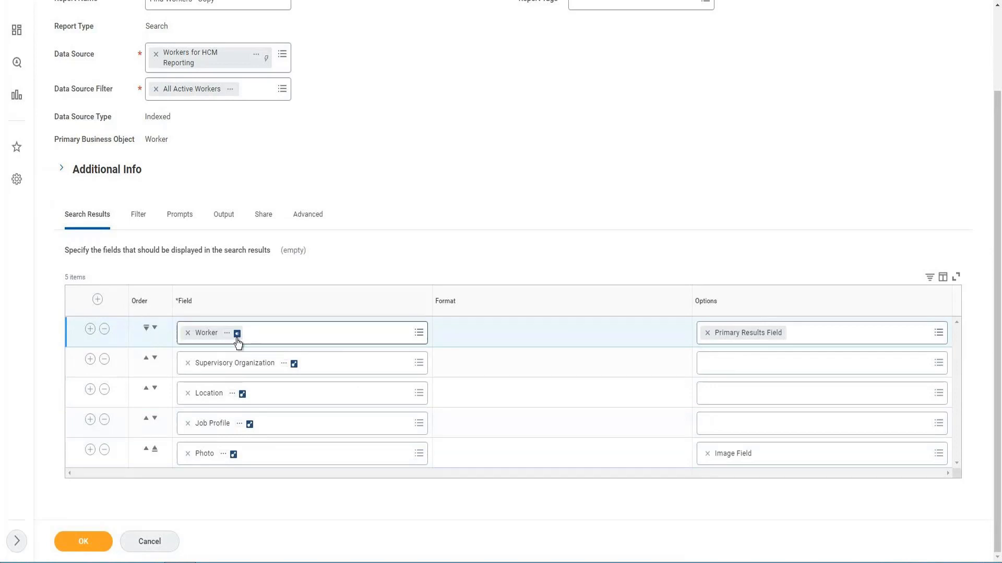
Reorder the search result fields so that Worker comes first and Supervisory Organization comes last
{"action": "left_click", "coordinate": [154, 328]}
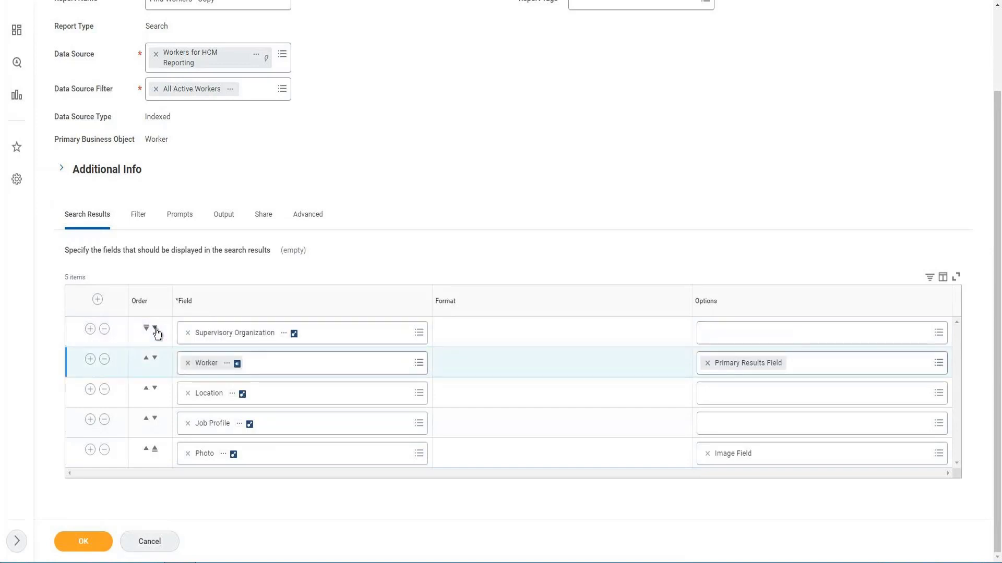
{"action": "left_click", "coordinate": [148, 335]}
{"action": "key", "text": "Return"}
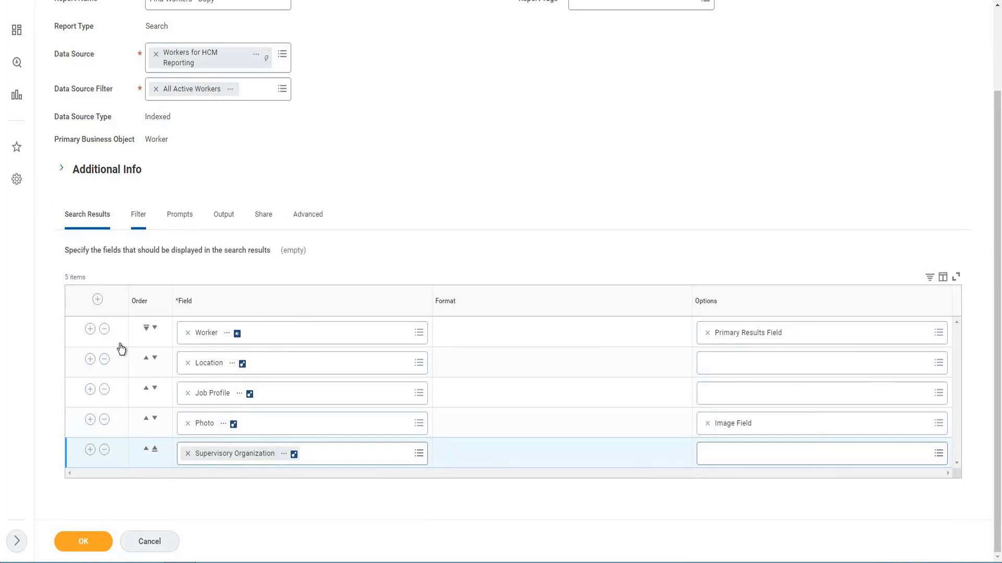
Examine the filter, prompt, output, sharing and advanced settings of the Find Workers - Copy report
{"action": "scroll", "coordinate": [144, 319], "scroll_direction": "up", "scroll_amount": 2}
{"action": "left_click", "coordinate": [146, 315]}
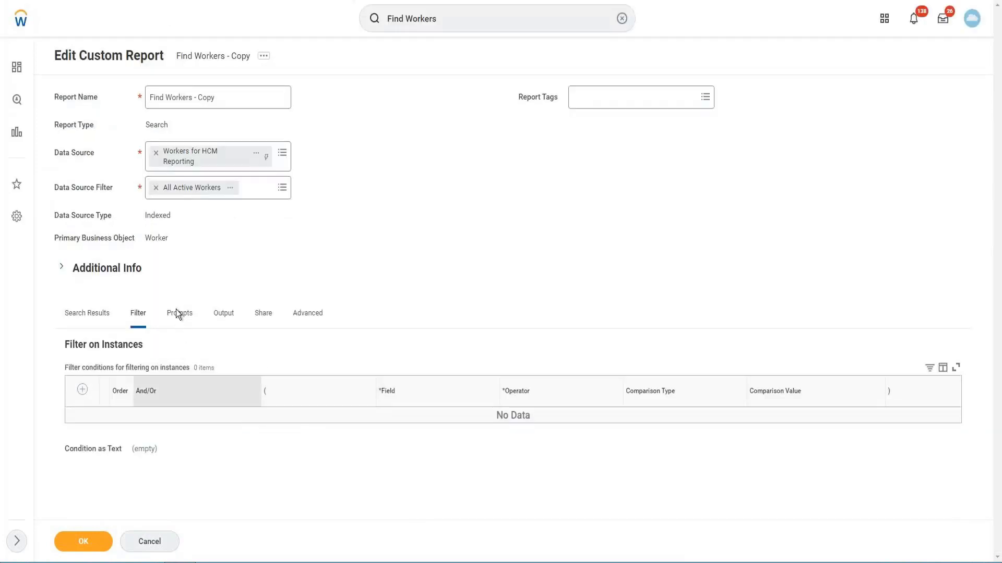
{"action": "left_click", "coordinate": [179, 313]}
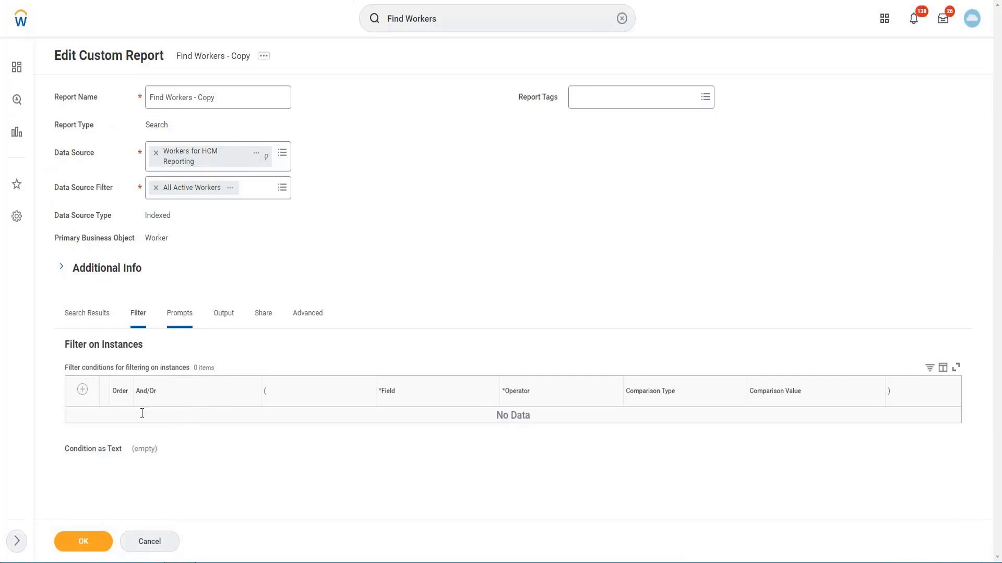
{"action": "scroll", "coordinate": [405, 402], "scroll_direction": "down", "scroll_amount": 2}
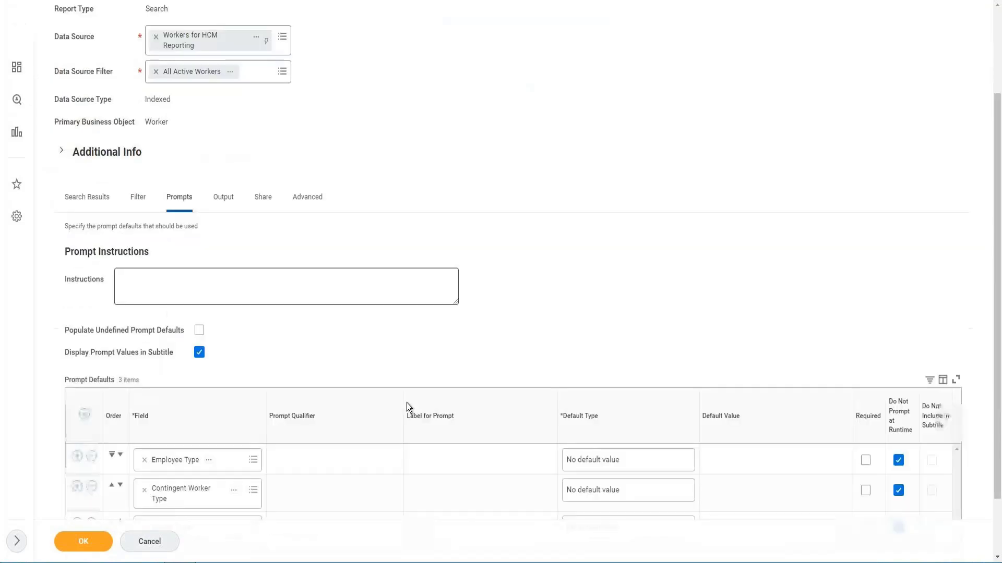
{"action": "scroll", "coordinate": [296, 394], "scroll_direction": "down", "scroll_amount": 1}
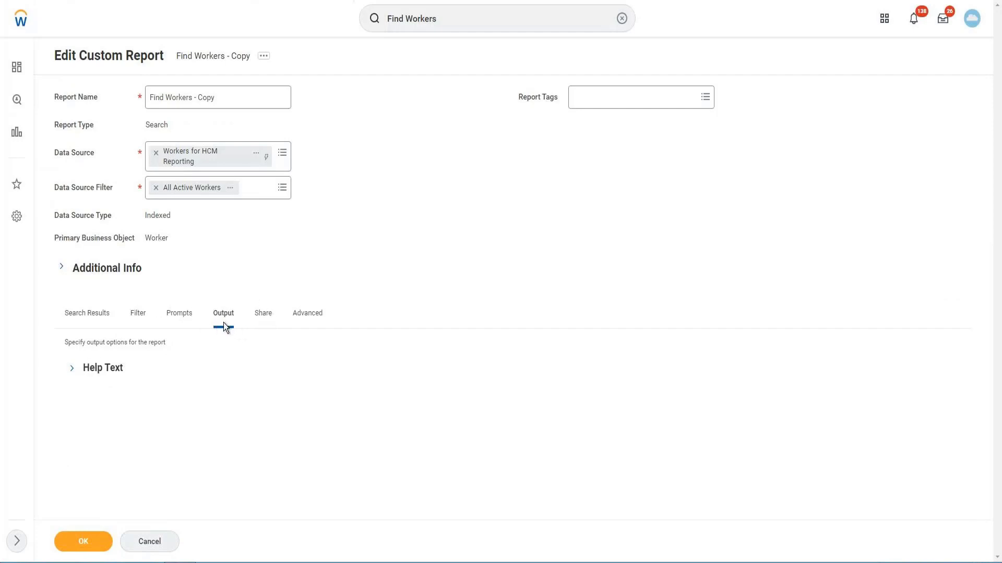
{"action": "left_click", "coordinate": [262, 315]}
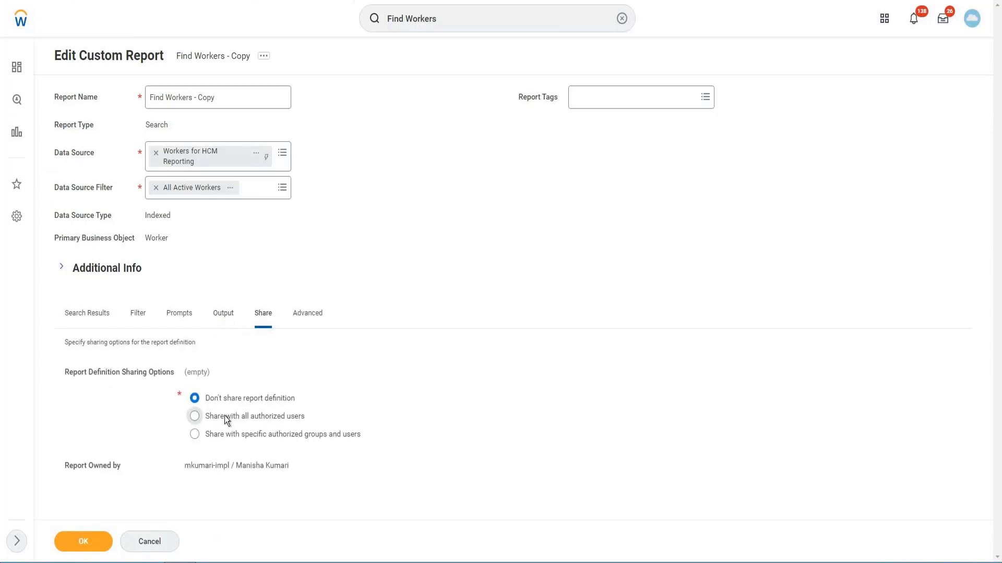
{"action": "left_click", "coordinate": [320, 320]}
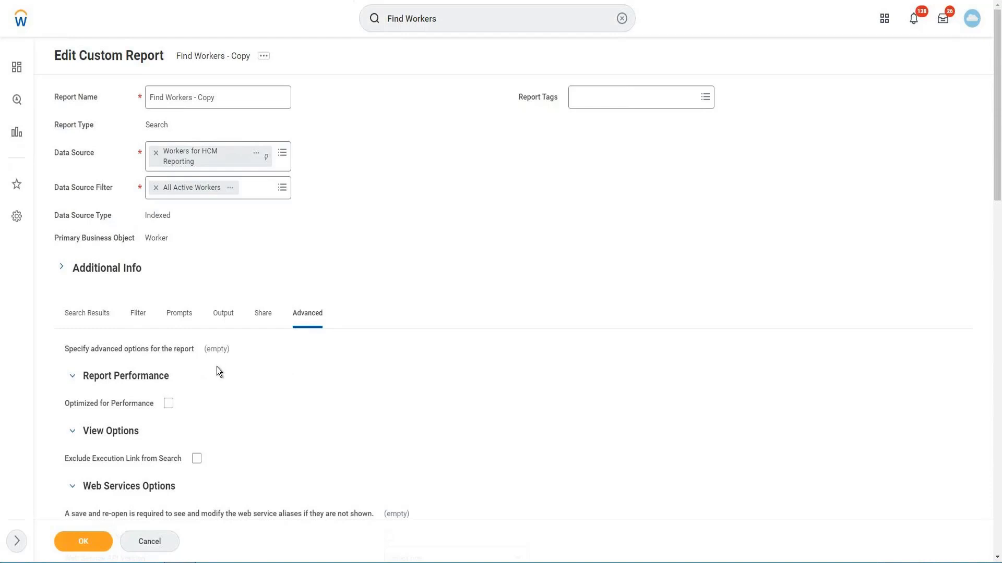
{"action": "scroll", "coordinate": [217, 371], "scroll_direction": "down", "scroll_amount": 5}
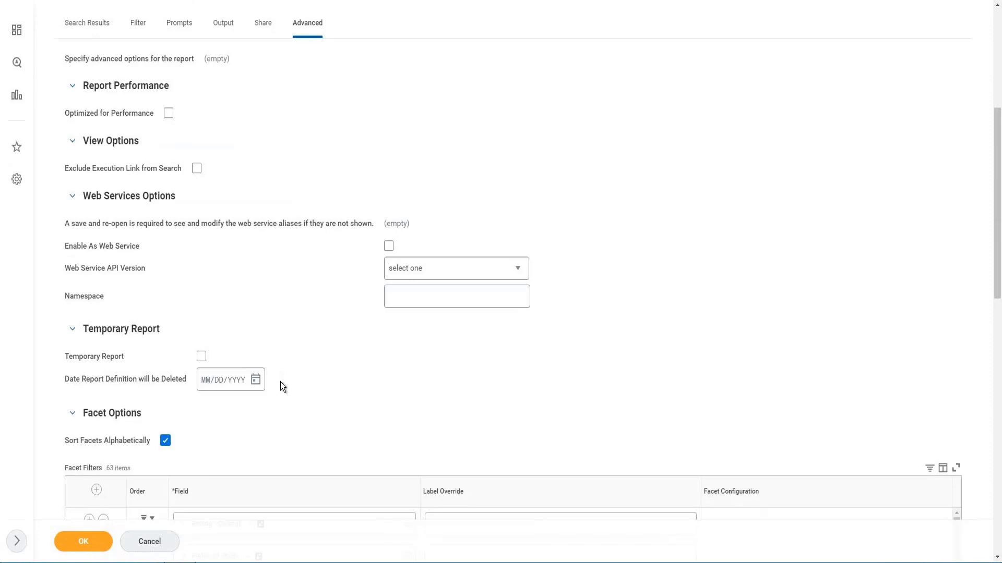
{"action": "scroll", "coordinate": [280, 386], "scroll_direction": "up", "scroll_amount": 2}
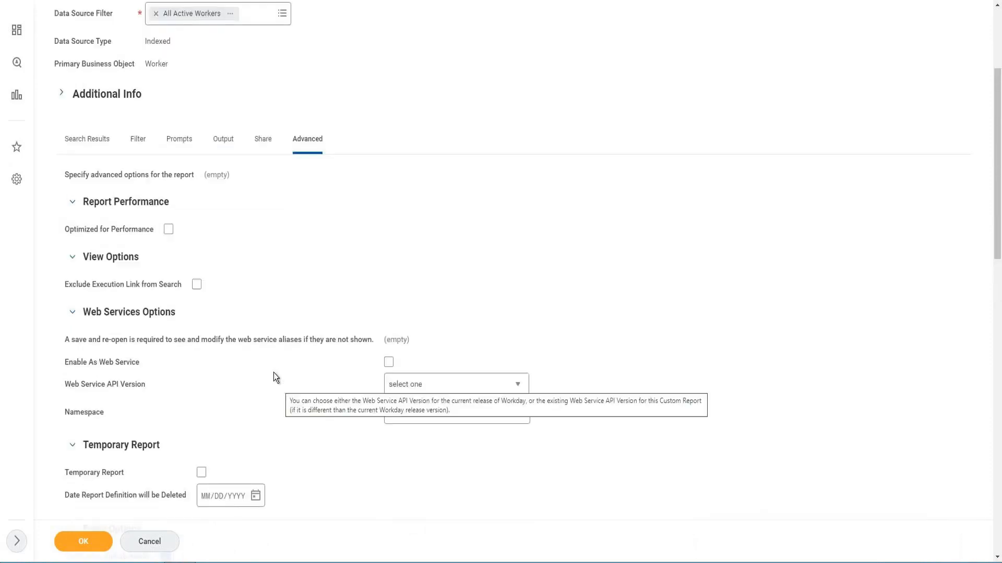
{"action": "scroll", "coordinate": [318, 8], "scroll_direction": "up", "scroll_amount": 3}
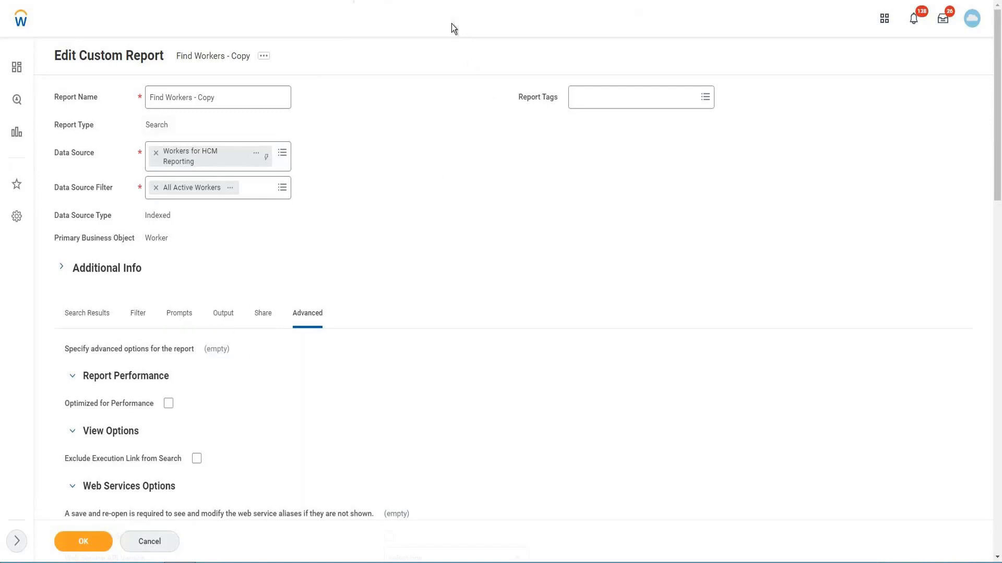
Search for the Create Custom Report task and open it, discarding the unsaved changes to Find Workers - Copy
{"action": "left_click", "coordinate": [452, 21]}
{"action": "double_click", "coordinate": [451, 19]}
{"action": "triple_click", "coordinate": [452, 19]}
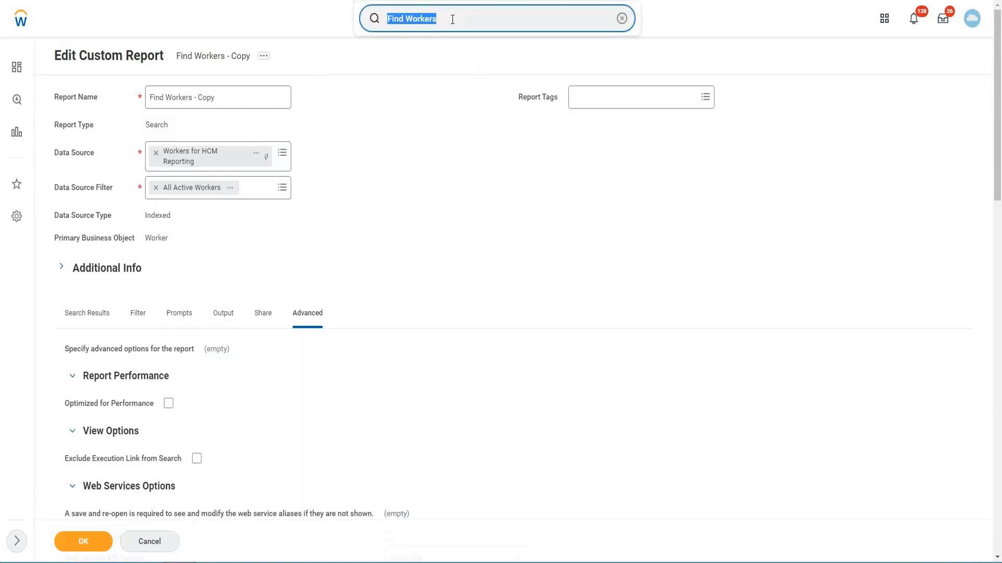
{"action": "type", "text": "Creater cust report"}
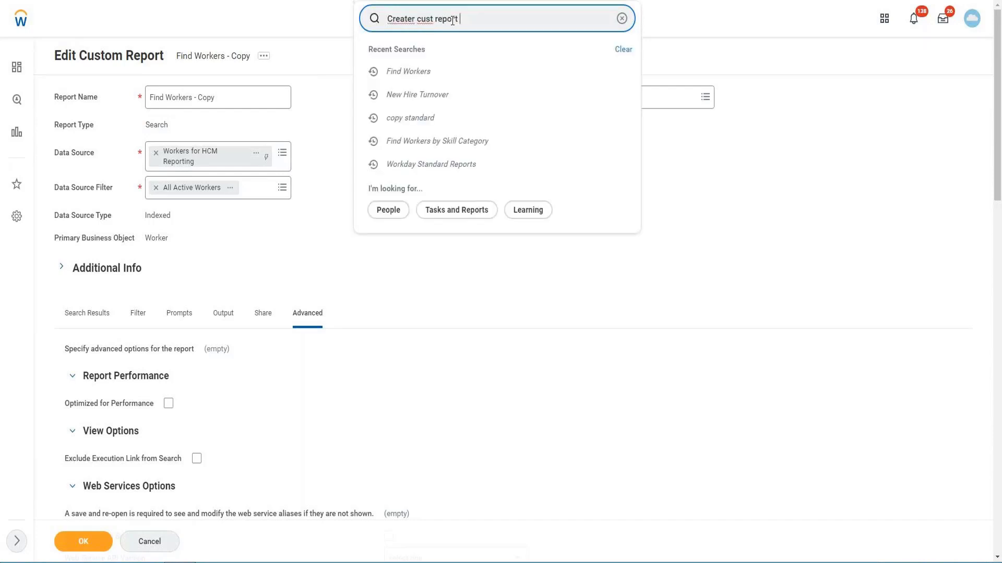
{"action": "left_click", "coordinate": [412, 20]}
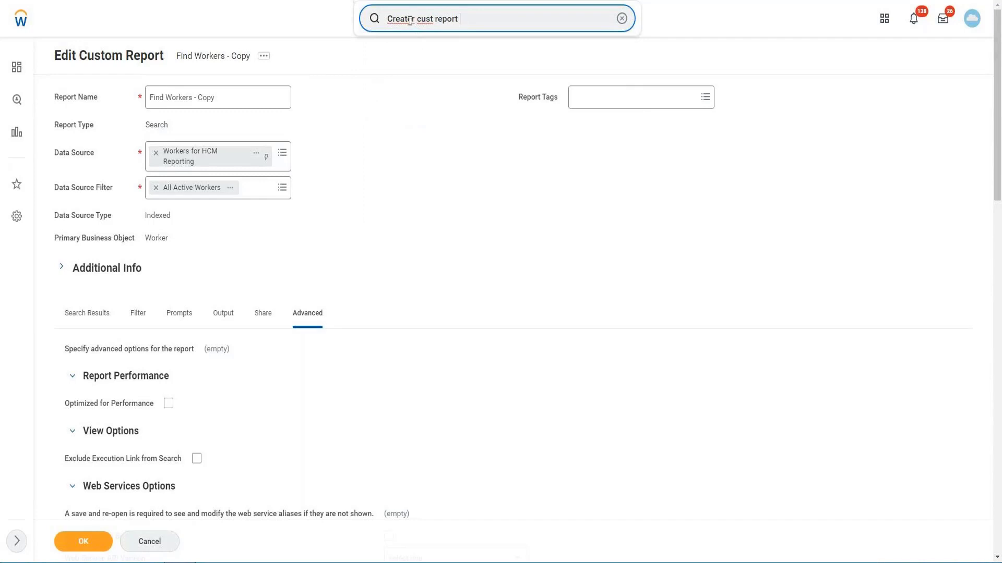
{"action": "key", "text": "BackSpace"}
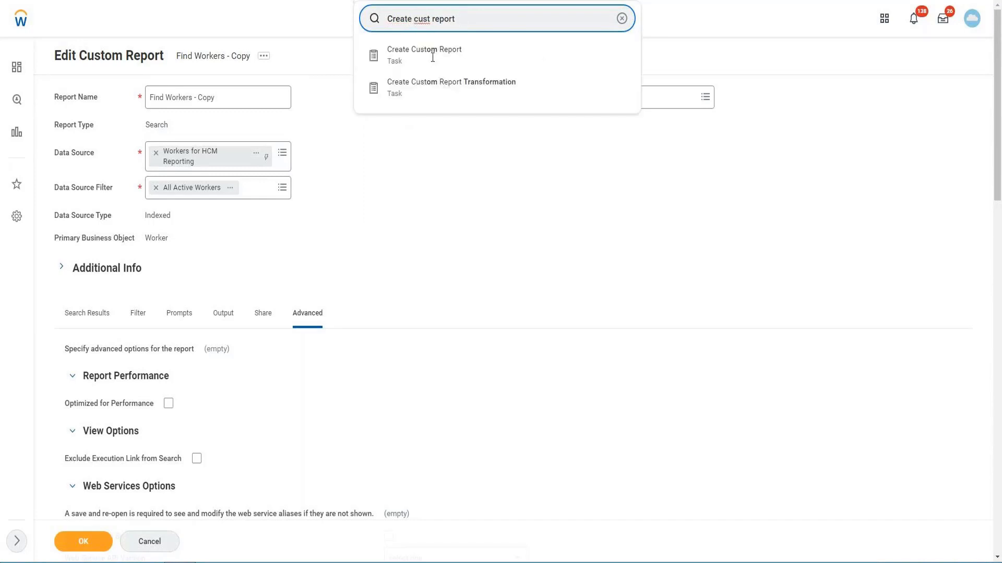
{"action": "left_click", "coordinate": [431, 57]}
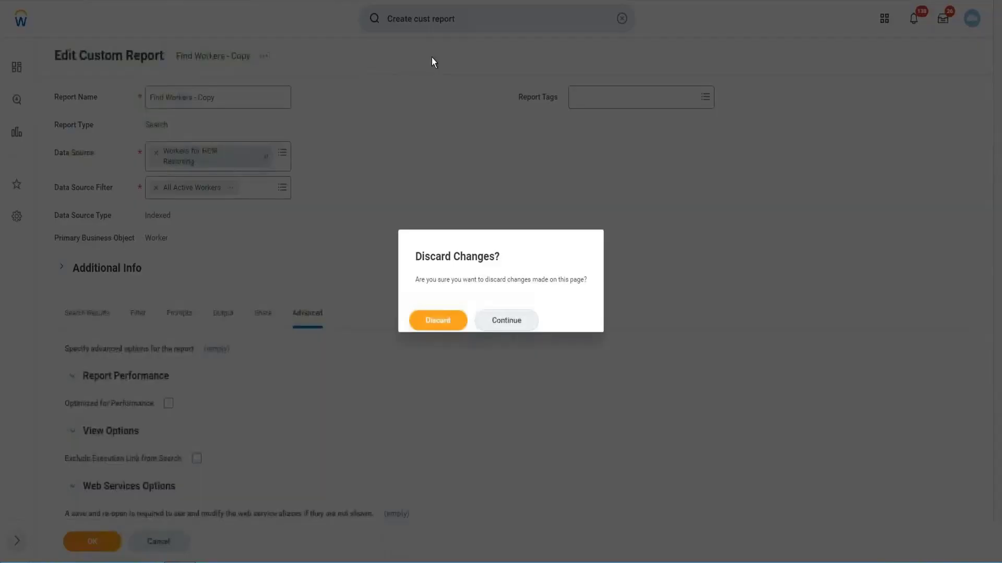
{"action": "left_click", "coordinate": [451, 310]}
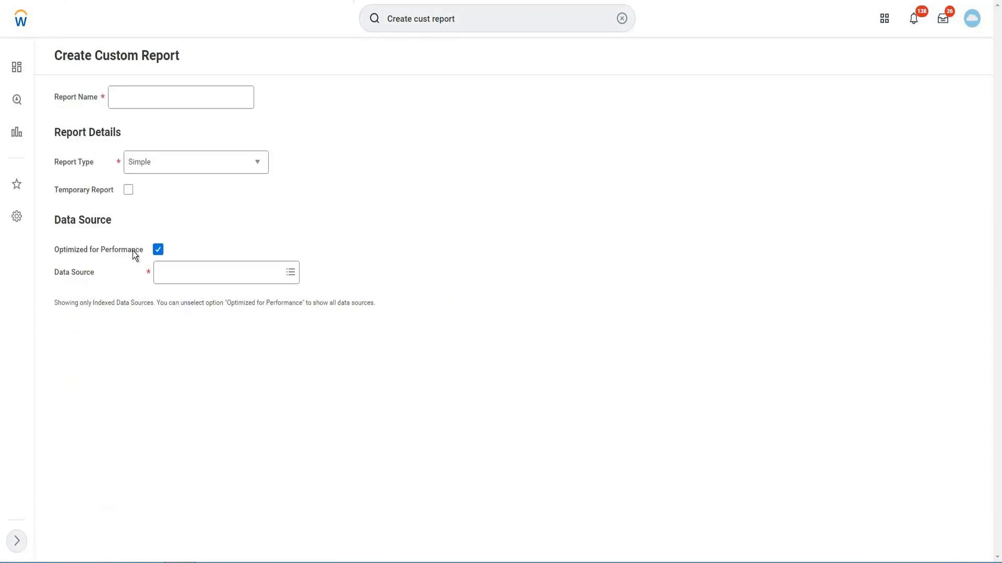
Set the new custom report's type to Advanced
{"action": "left_click", "coordinate": [168, 164]}
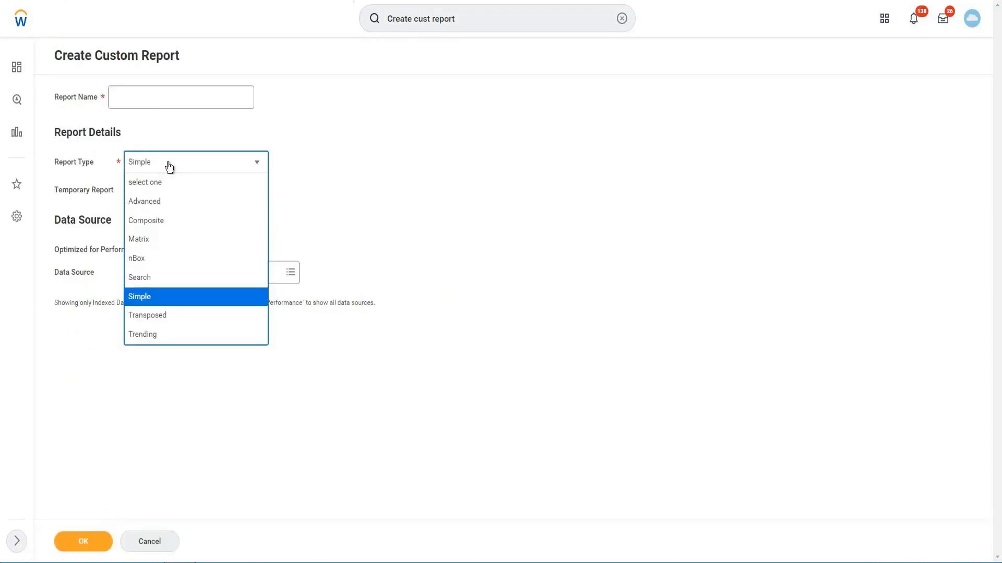
{"action": "left_click", "coordinate": [157, 202]}
{"action": "left_click", "coordinate": [158, 203]}
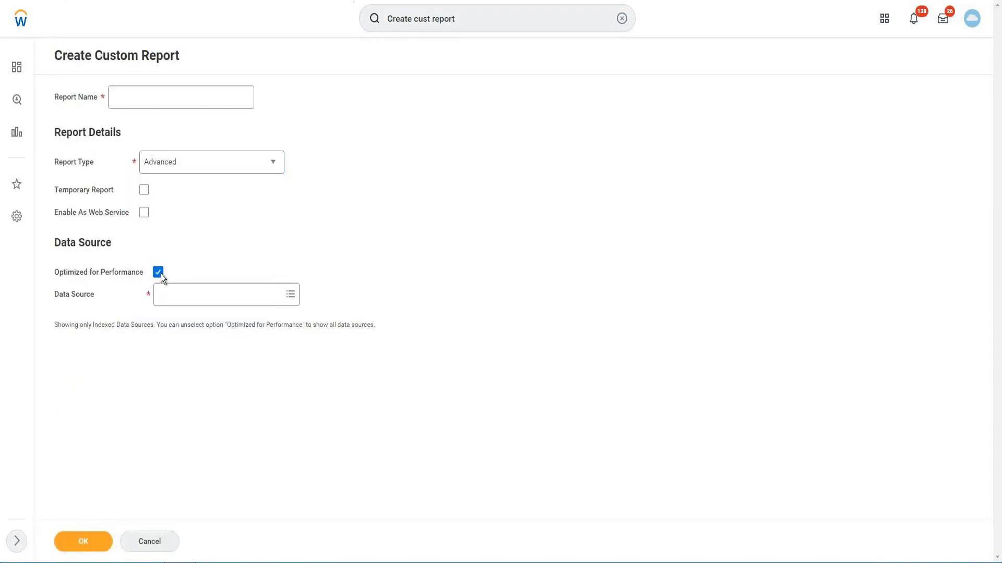
Turn off Optimized for Performance and choose All Workers as the data source
{"action": "left_click", "coordinate": [158, 272]}
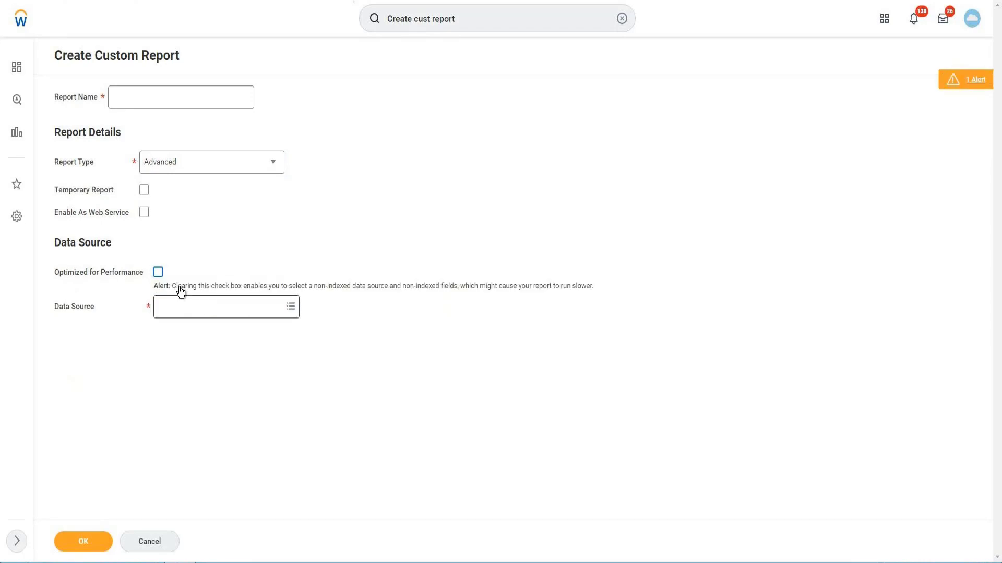
{"action": "left_click", "coordinate": [205, 306]}
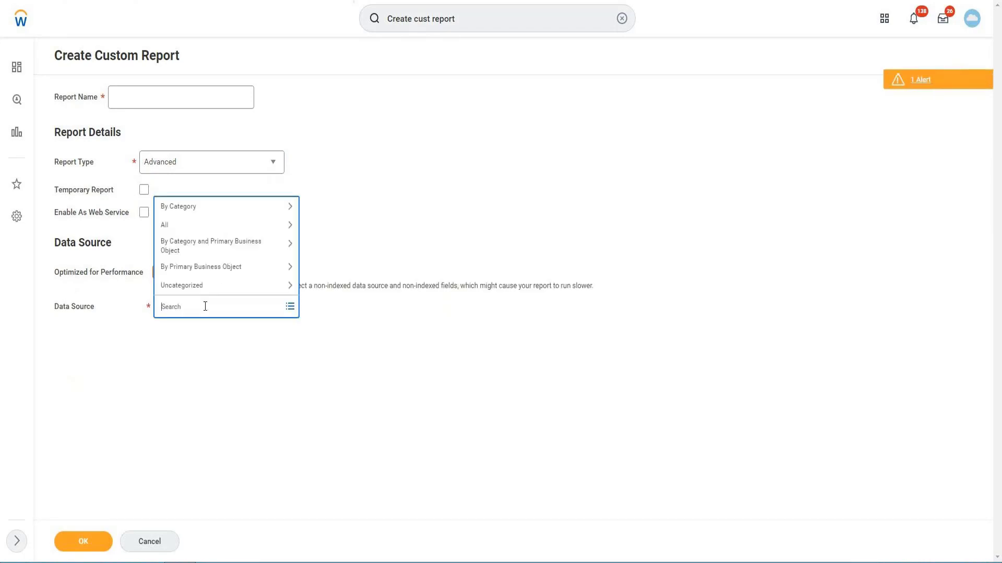
{"action": "type", "text": "All Worker"}
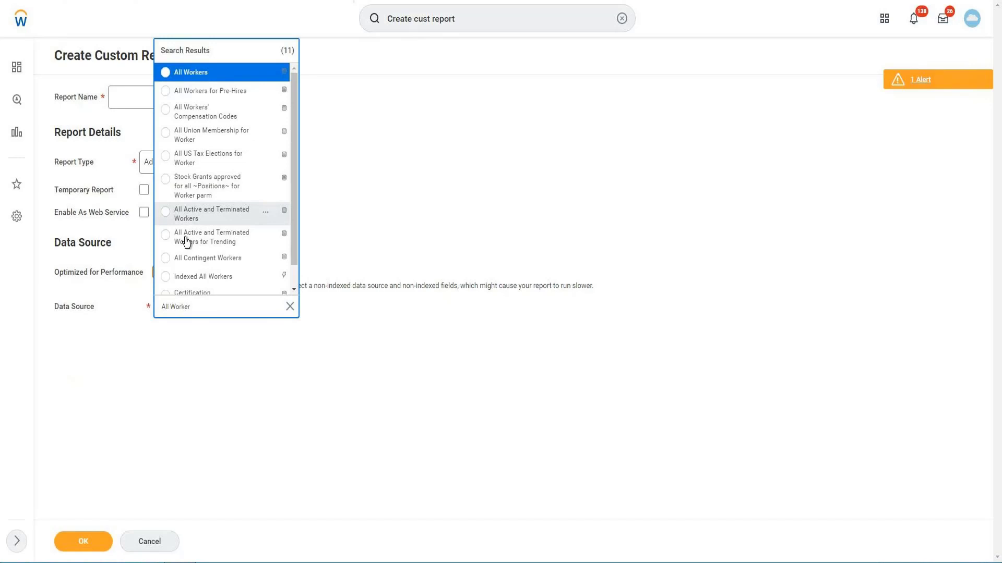
{"action": "left_click", "coordinate": [201, 76]}
Name the custom report VISH and create it
{"action": "left_click", "coordinate": [131, 95]}
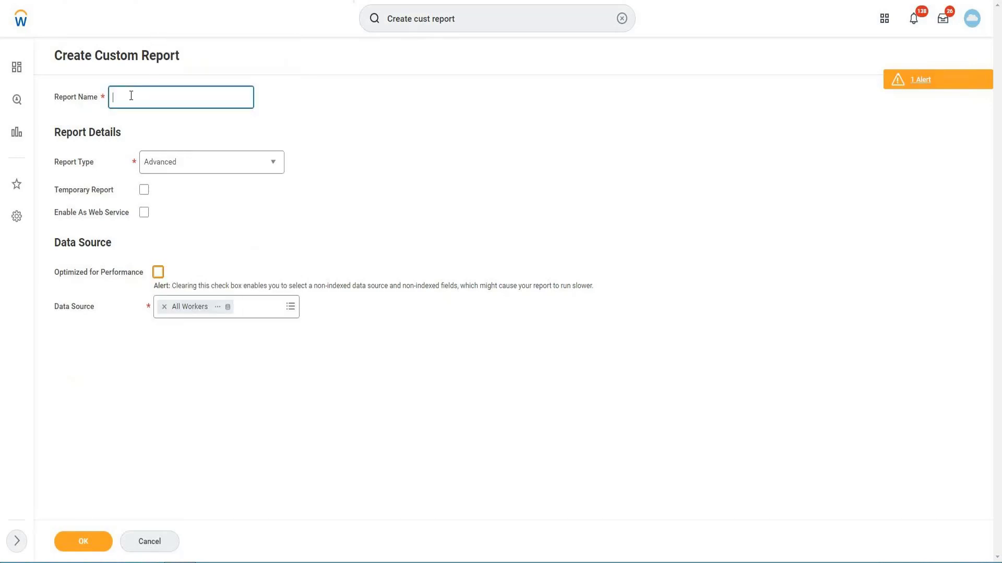
{"action": "type", "text": "VISA"}
{"action": "type", "text": "H"}
{"action": "left_click", "coordinate": [98, 542]}
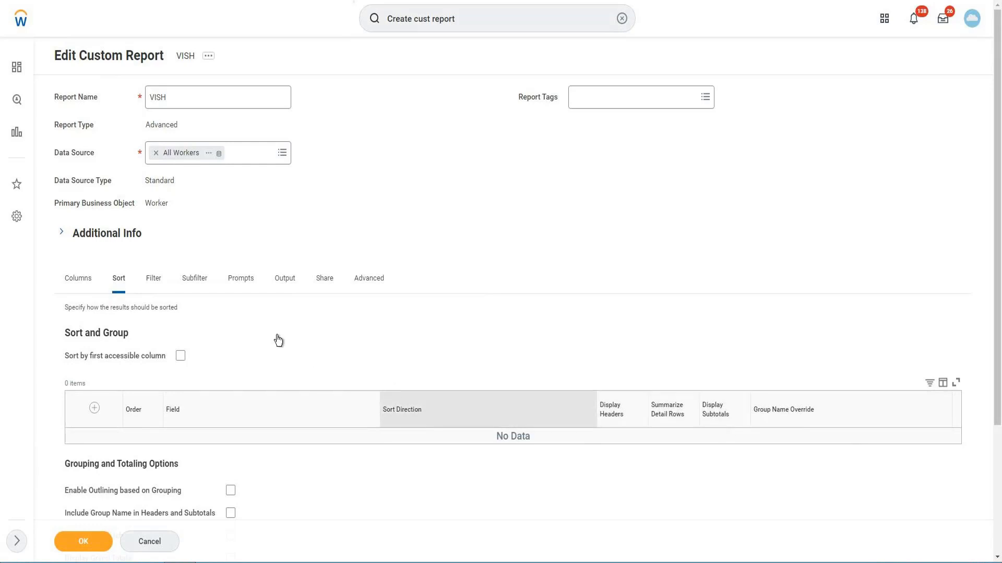
Examine the filter, subfilter and prompt settings of the VISH report
{"action": "left_click", "coordinate": [150, 289]}
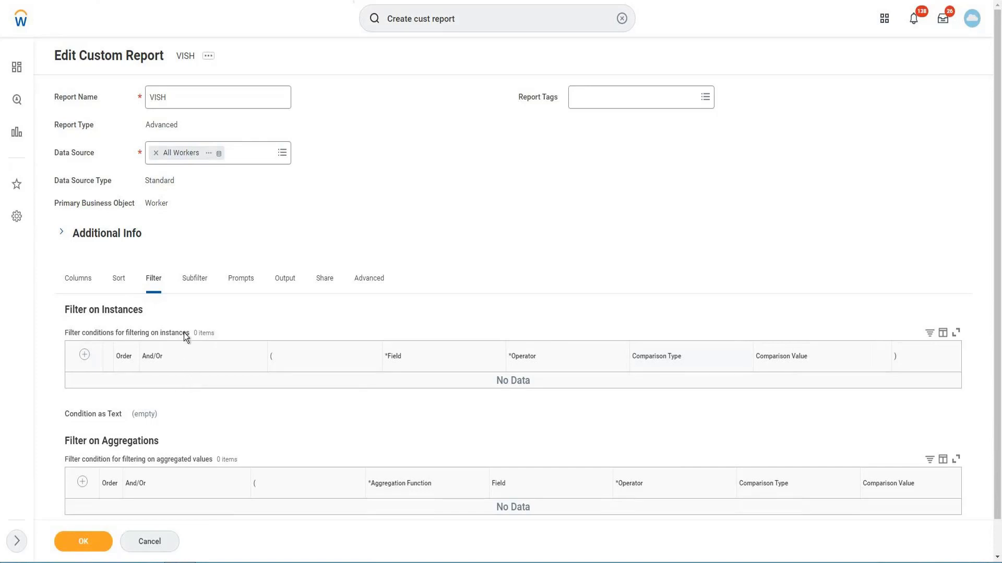
{"action": "left_click", "coordinate": [191, 286]}
{"action": "left_click", "coordinate": [206, 275]}
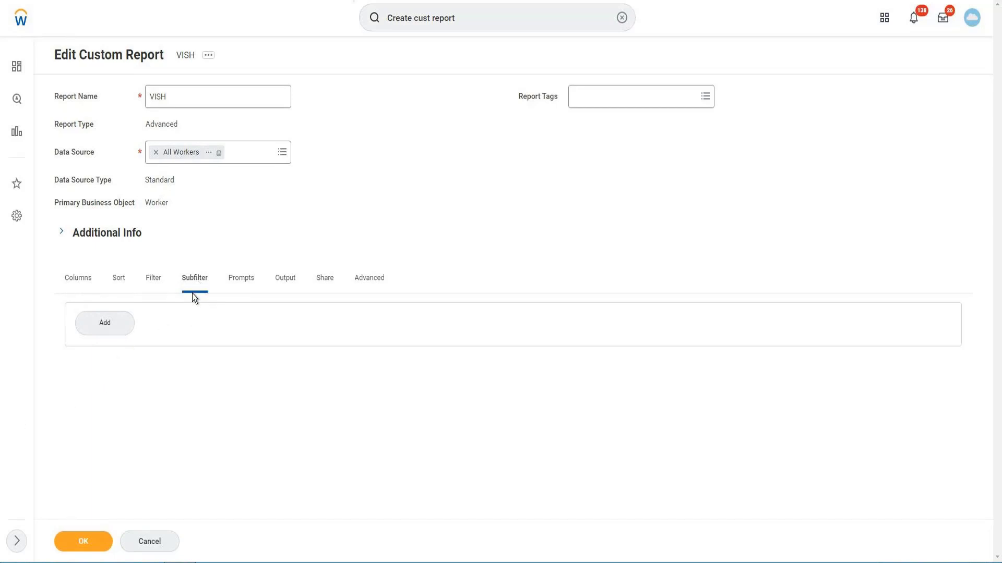
{"action": "left_click", "coordinate": [244, 283]}
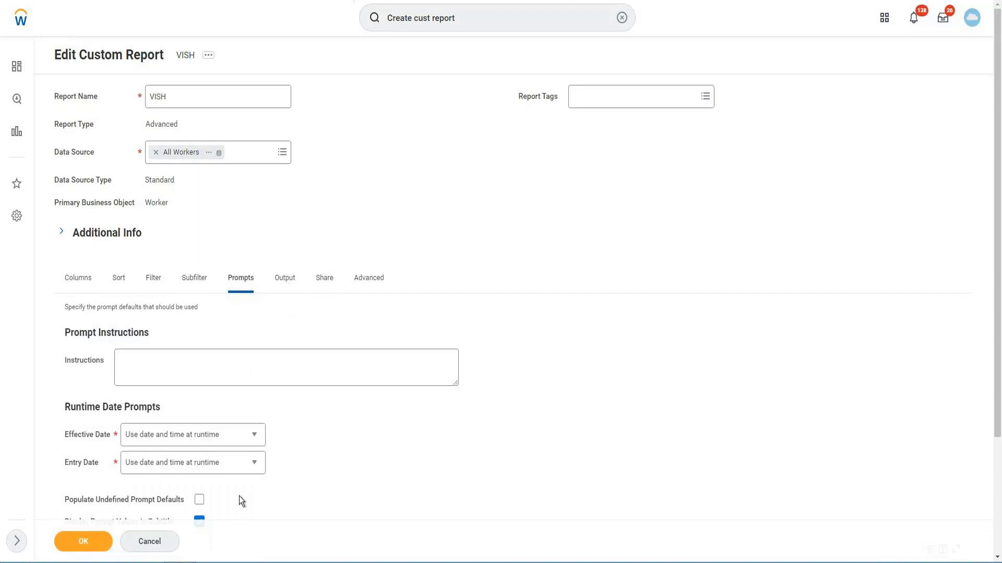
{"action": "scroll", "coordinate": [214, 491], "scroll_direction": "down", "scroll_amount": 3}
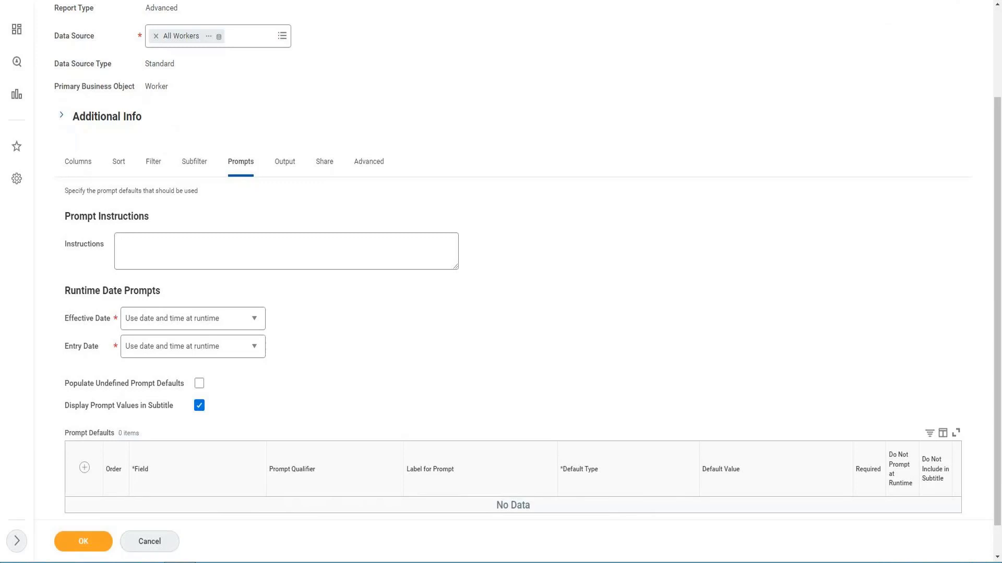
Add a blank row to the report's prompt defaults and remove it again
{"action": "left_click", "coordinate": [86, 471]}
{"action": "scroll", "coordinate": [396, 359], "scroll_direction": "down", "scroll_amount": 1}
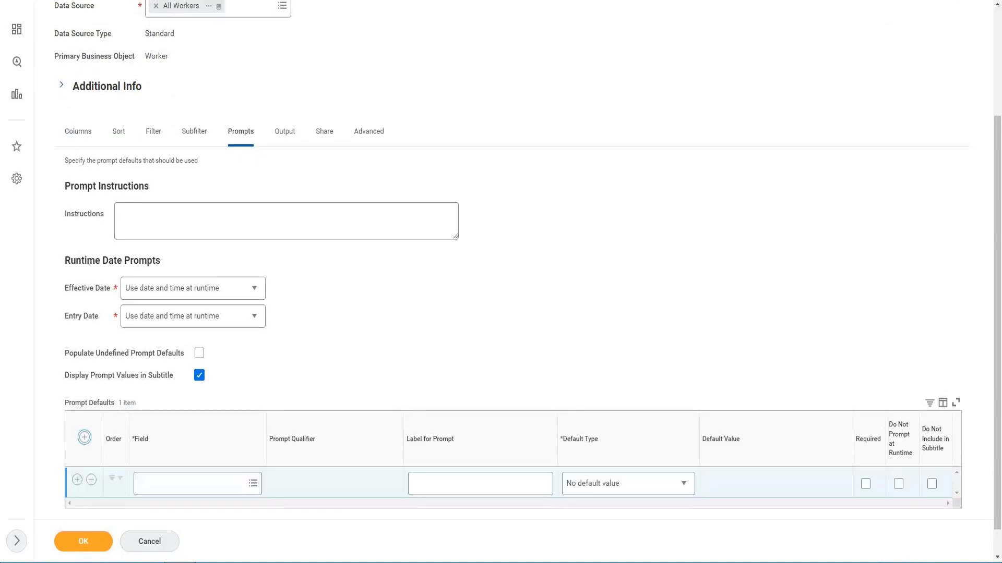
{"action": "left_click", "coordinate": [96, 480]}
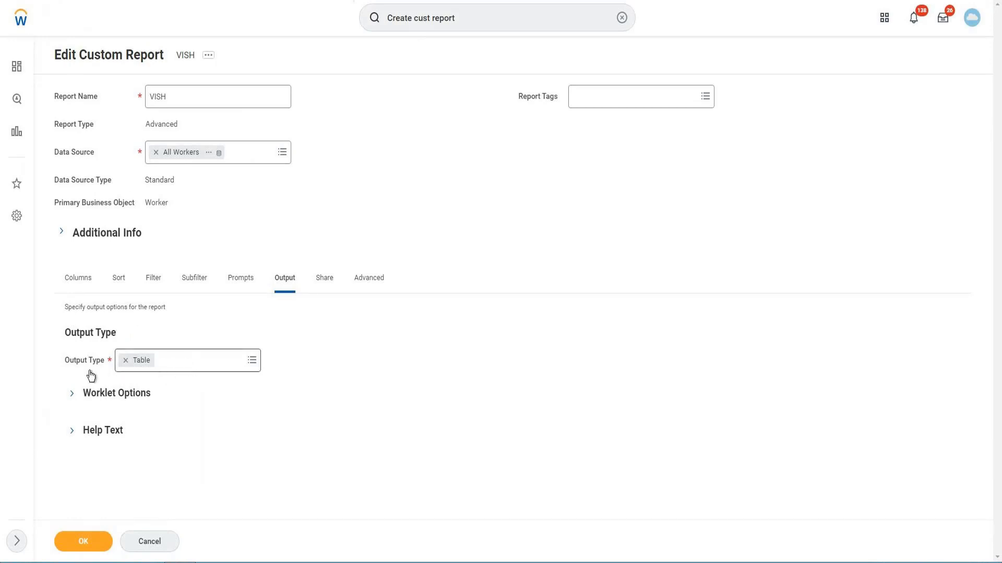
Review the output types available for the VISH report
{"action": "left_click", "coordinate": [221, 369]}
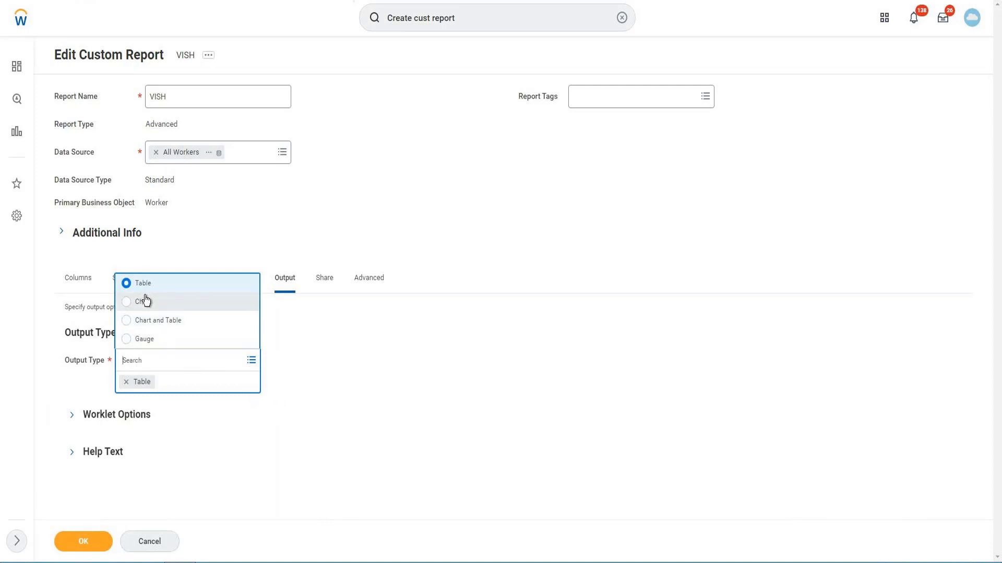
{"action": "left_click", "coordinate": [315, 297]}
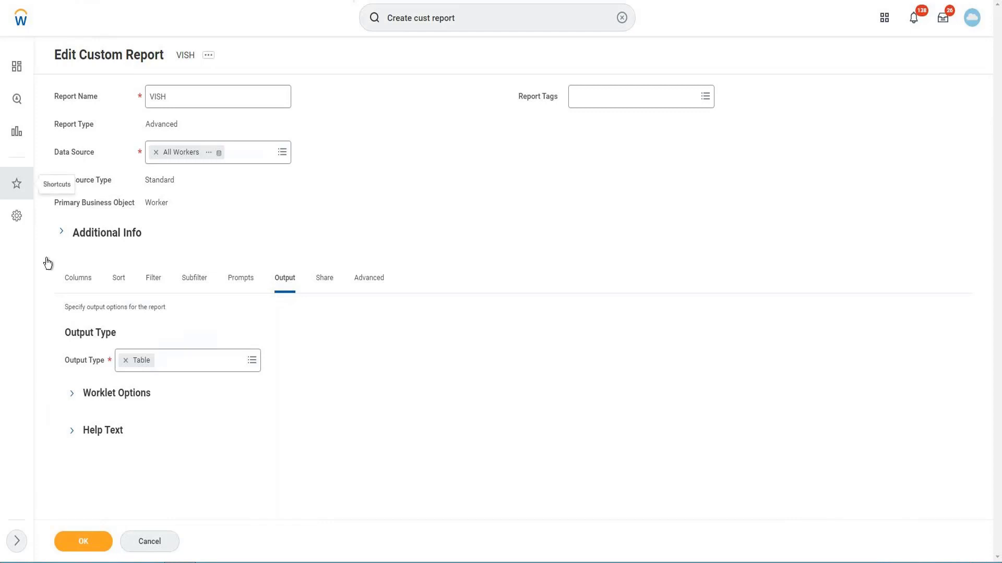
Set the report definition's sharing option to Share with specific authorized groups and users
{"action": "left_click", "coordinate": [326, 286]}
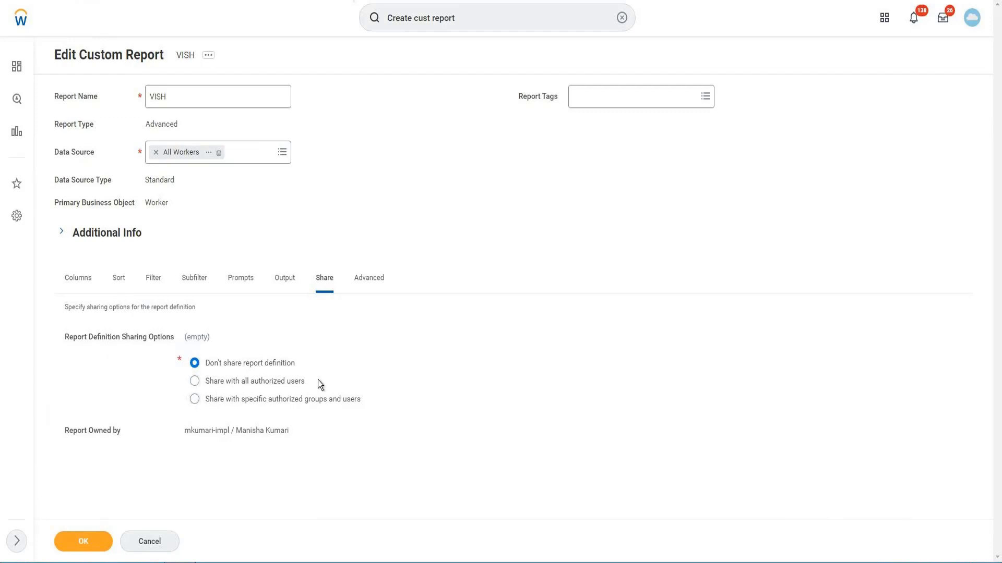
{"action": "left_click", "coordinate": [255, 404]}
{"action": "scroll", "coordinate": [251, 438], "scroll_direction": "down", "scroll_amount": 1}
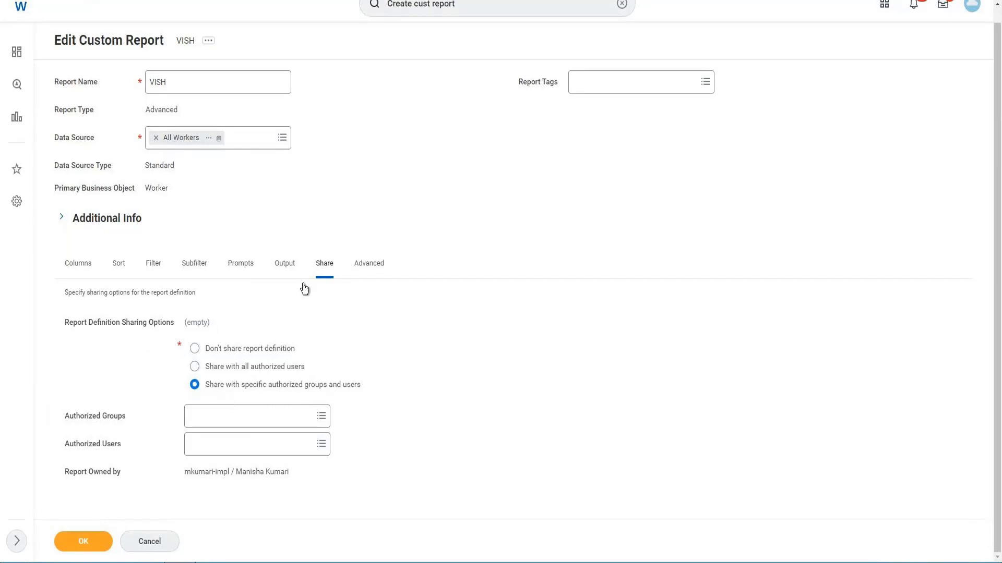
Examine the report's advanced options, including the view, web services, worksheets, Prism and temporary report settings
{"action": "left_click", "coordinate": [368, 272]}
{"action": "left_click", "coordinate": [373, 267]}
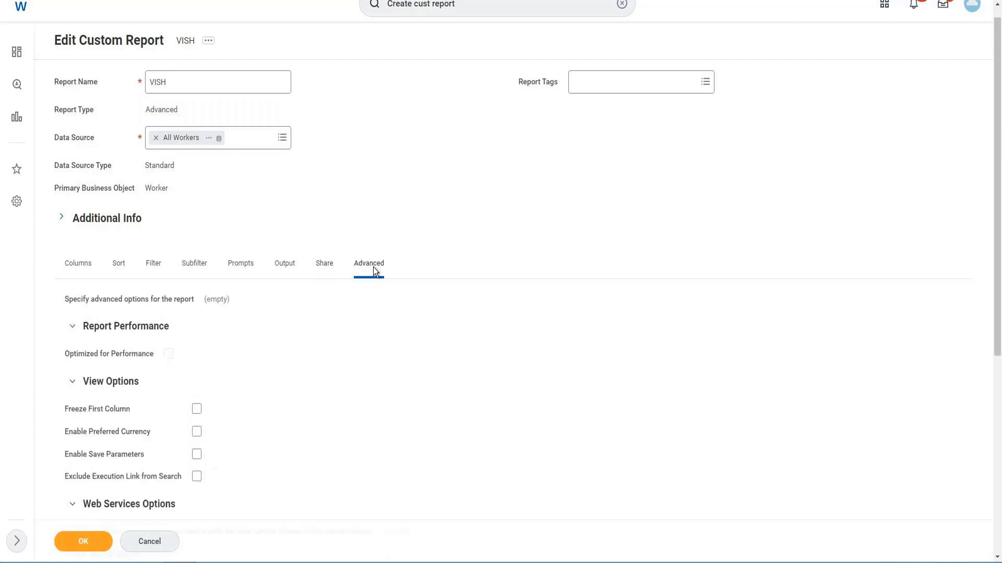
{"action": "scroll", "coordinate": [311, 364], "scroll_direction": "down", "scroll_amount": 3}
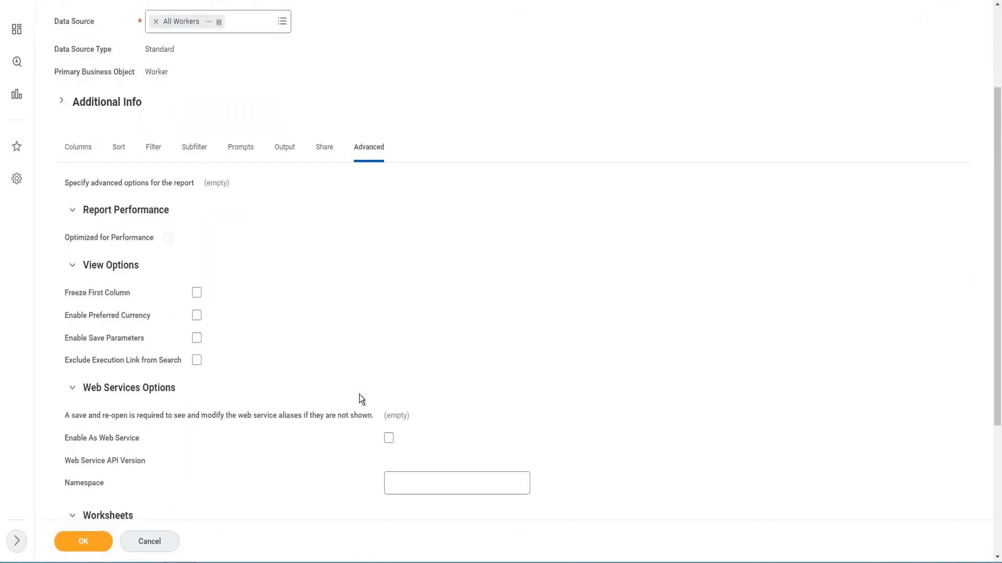
{"action": "scroll", "coordinate": [220, 438], "scroll_direction": "down", "scroll_amount": 3}
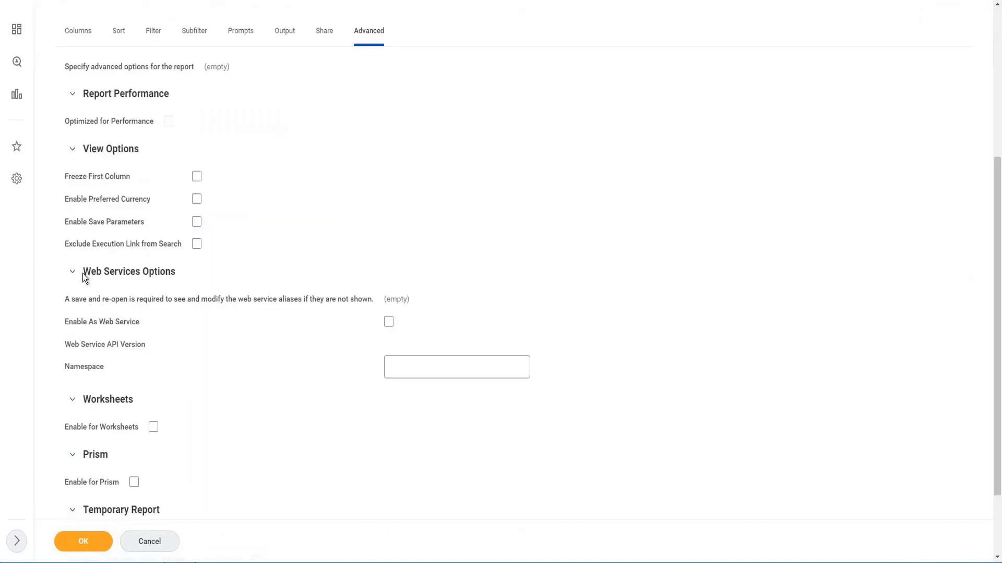
{"action": "left_click_drag", "start_coordinate": [135, 284], "coordinate": [423, 370]}
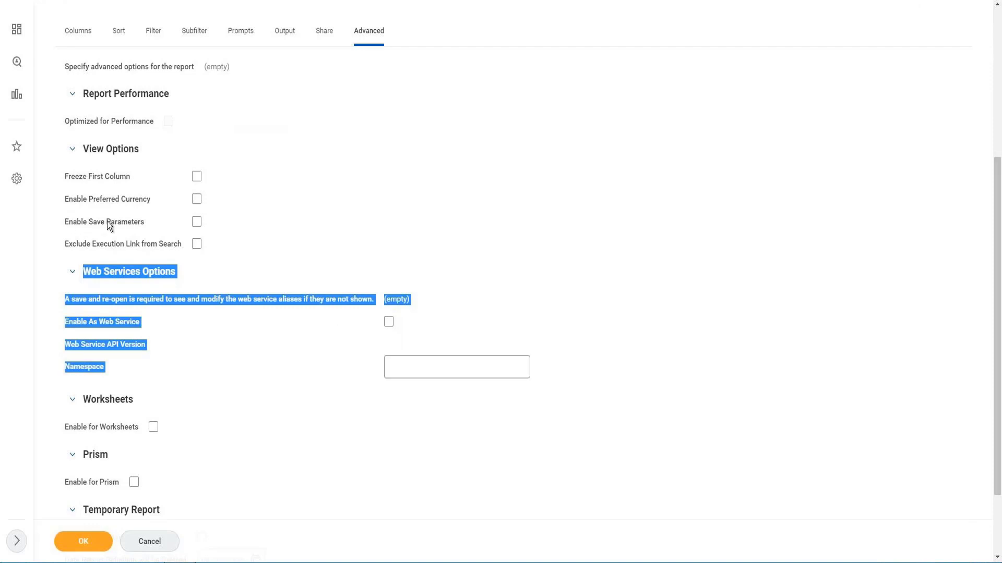
{"action": "left_click_drag", "start_coordinate": [65, 222], "coordinate": [146, 220]}
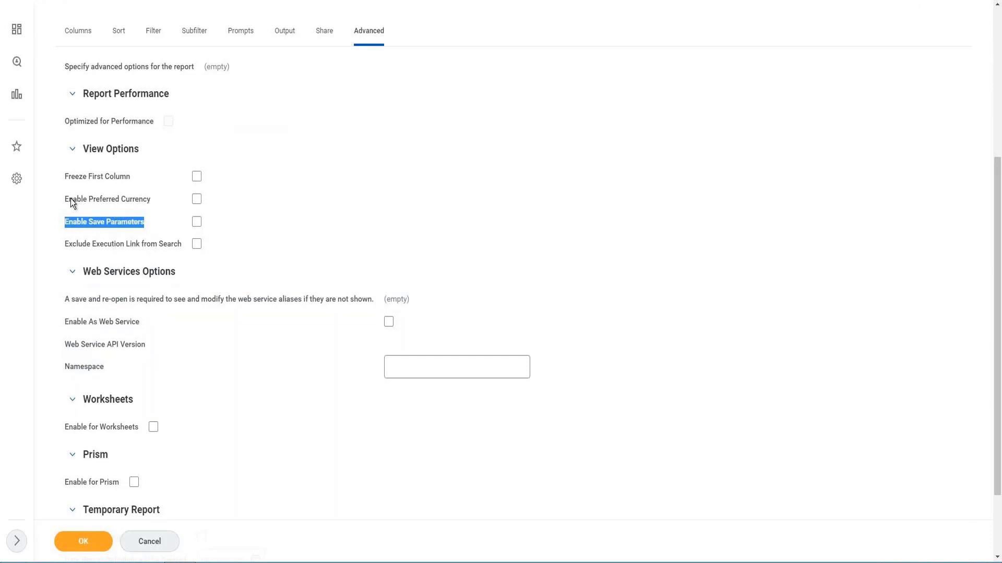
{"action": "left_click_drag", "start_coordinate": [69, 200], "coordinate": [134, 203]}
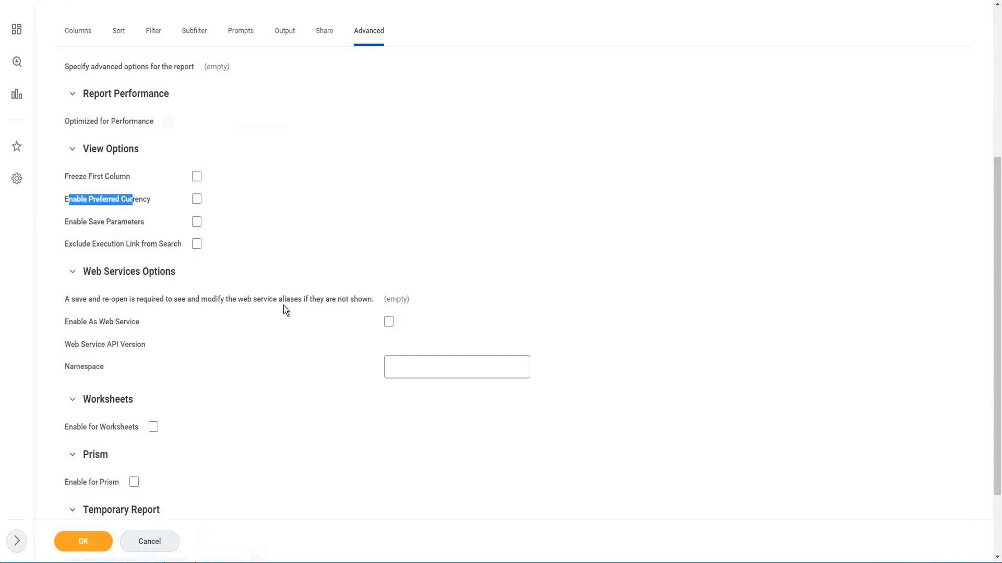
{"action": "scroll", "coordinate": [284, 308], "scroll_direction": "down", "scroll_amount": 2}
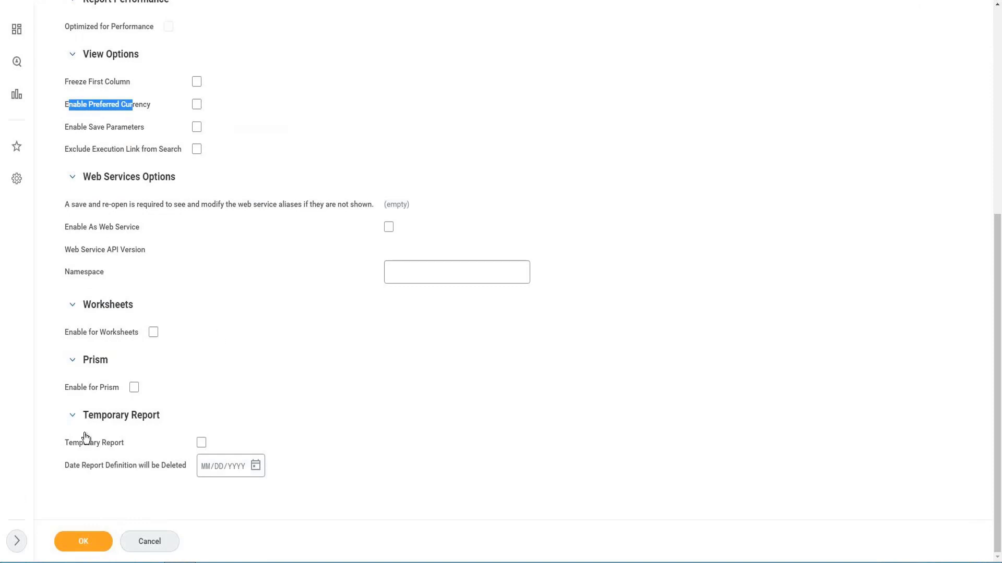
{"action": "left_click_drag", "start_coordinate": [83, 417], "coordinate": [143, 417]}
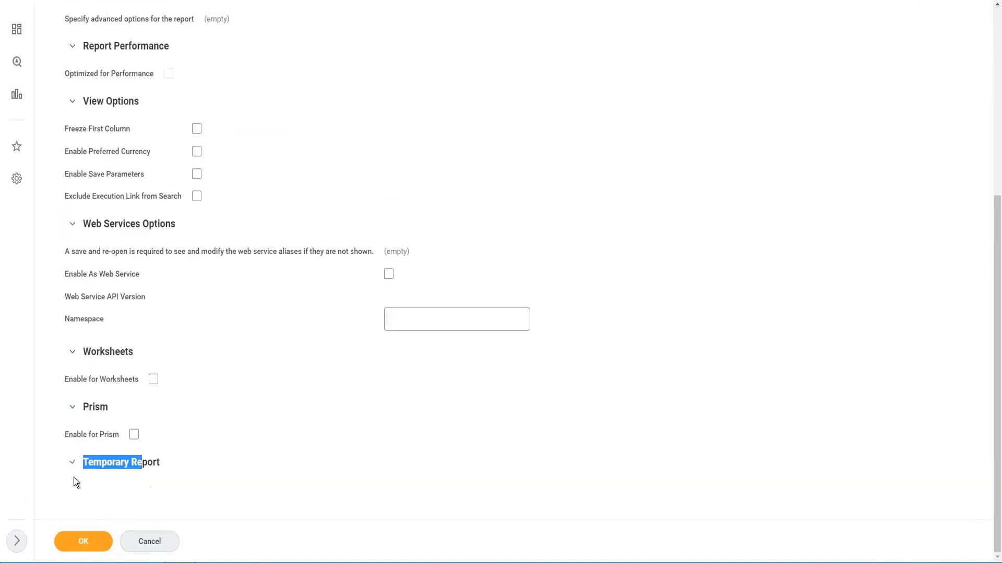
{"action": "left_click", "coordinate": [72, 463]}
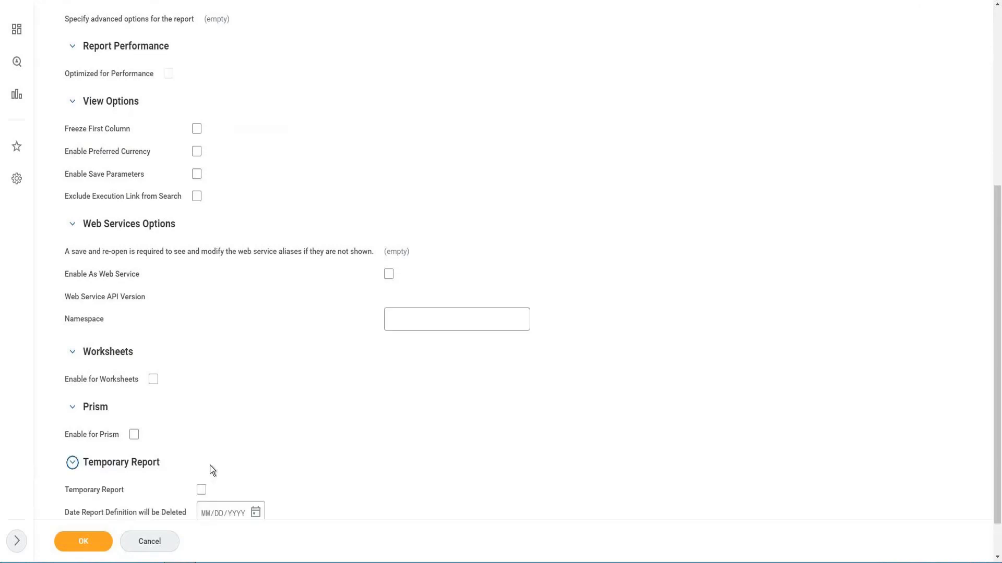
{"action": "left_click", "coordinate": [201, 443]}
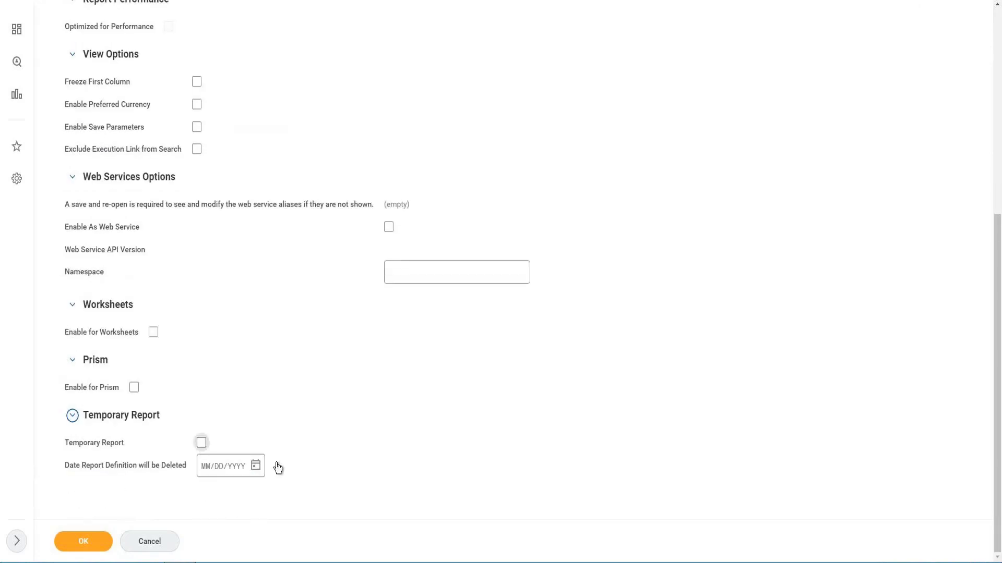